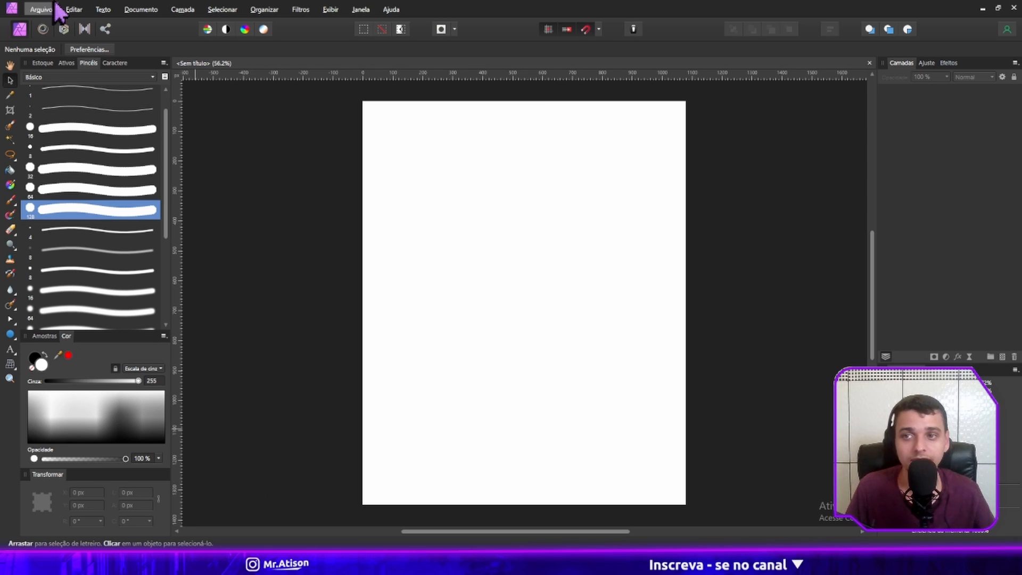
mouse_move(87, 63)
mouse_down()
mouse_move(405, 127)
mouse_move(585, 190)
mouse_move(265, 192)
mouse_move(75, 107)
mouse_move(85, 66)
mouse_up()
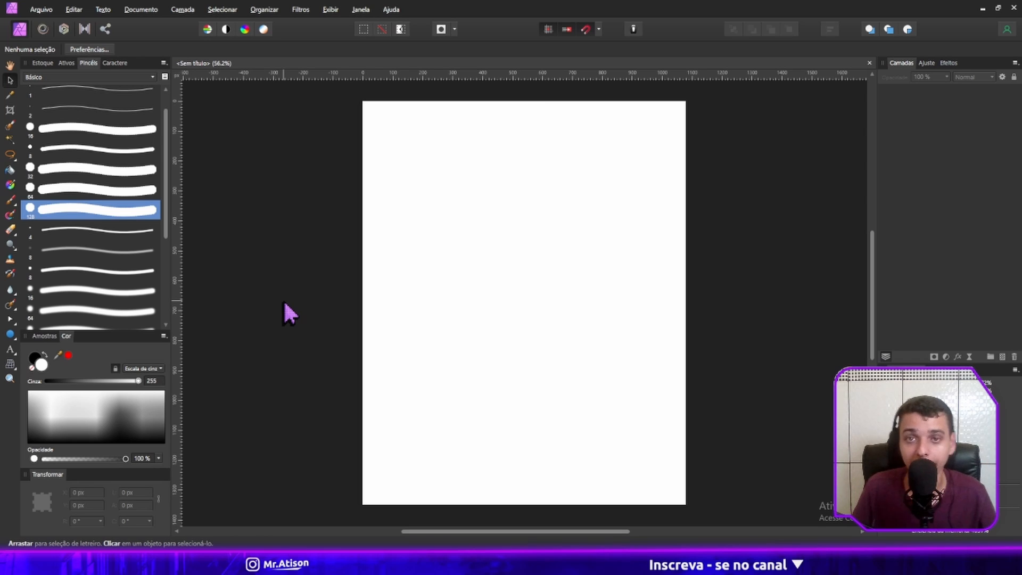
Activate the Artistic Text tool and set the font family to Anticva.
click(15, 355)
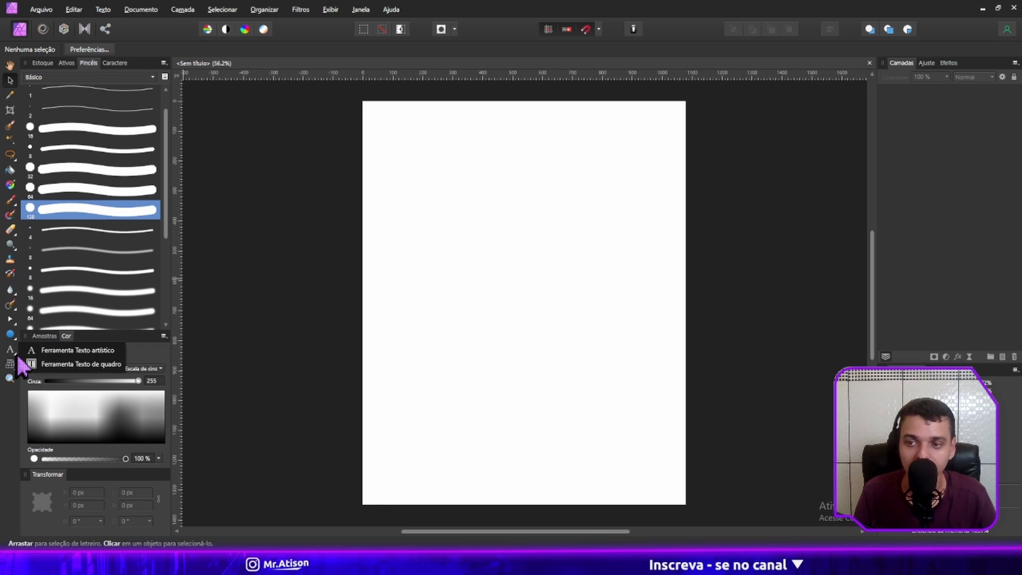
click(63, 351)
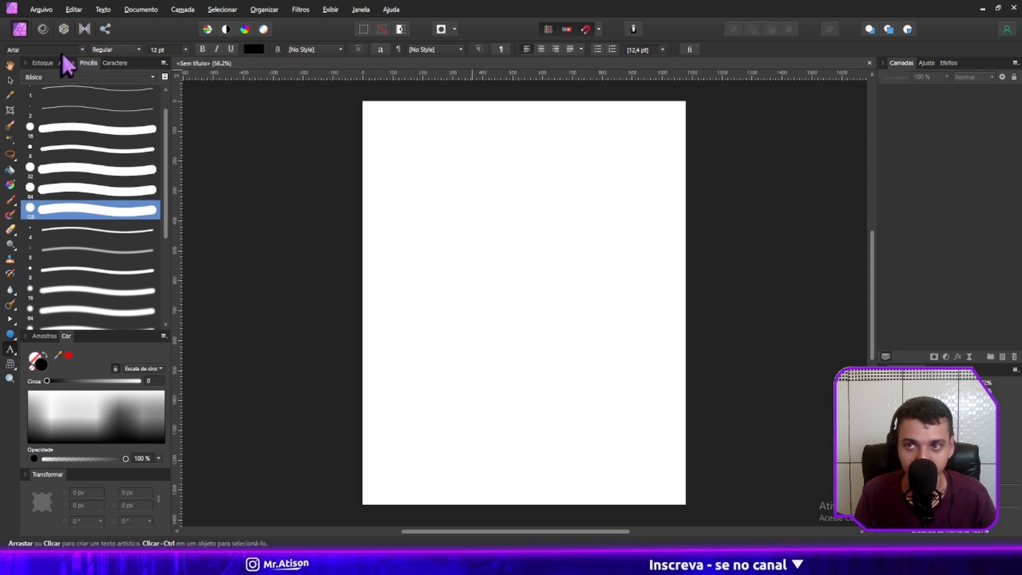
click(126, 50)
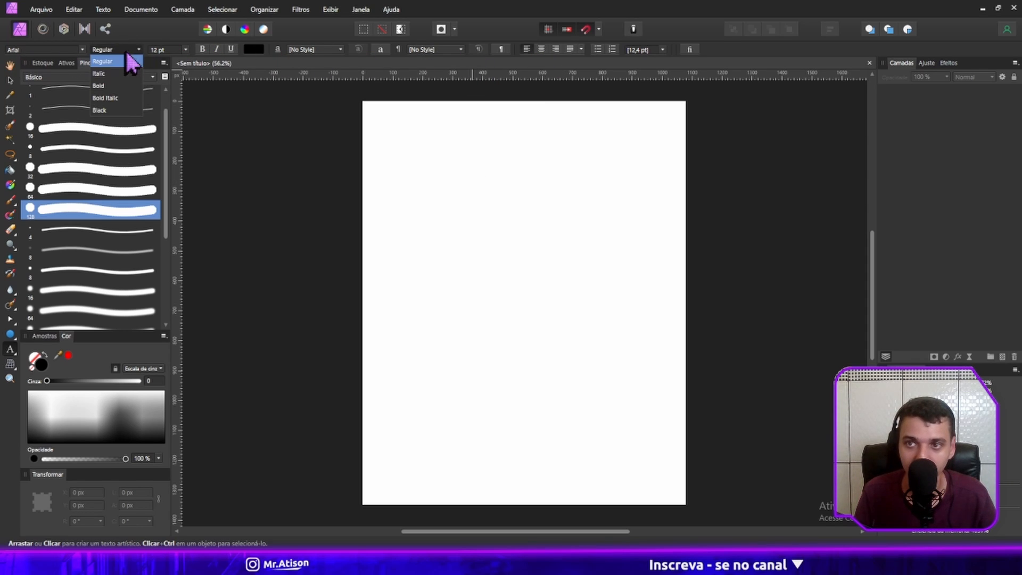
click(82, 49)
click(83, 50)
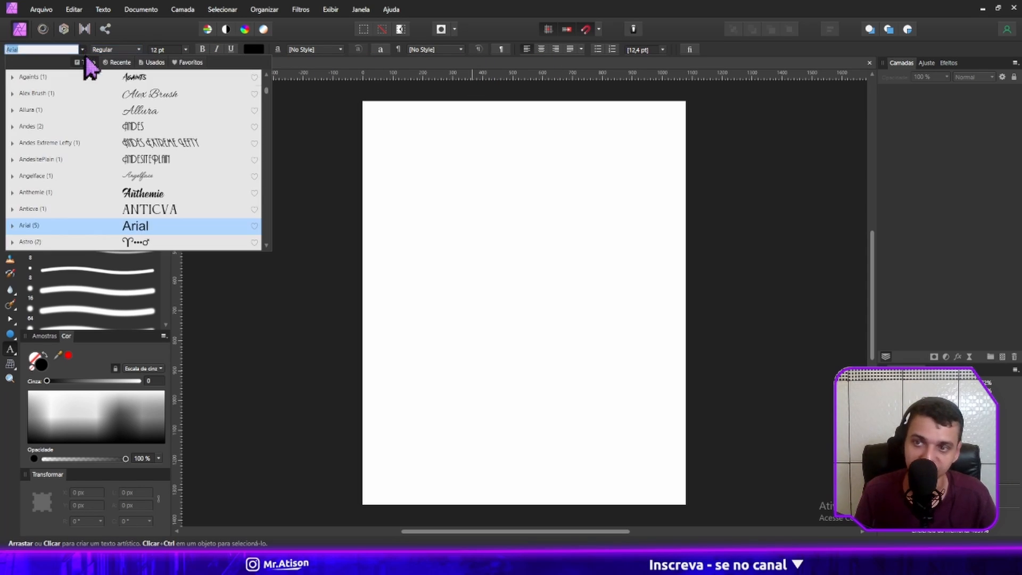
click(134, 209)
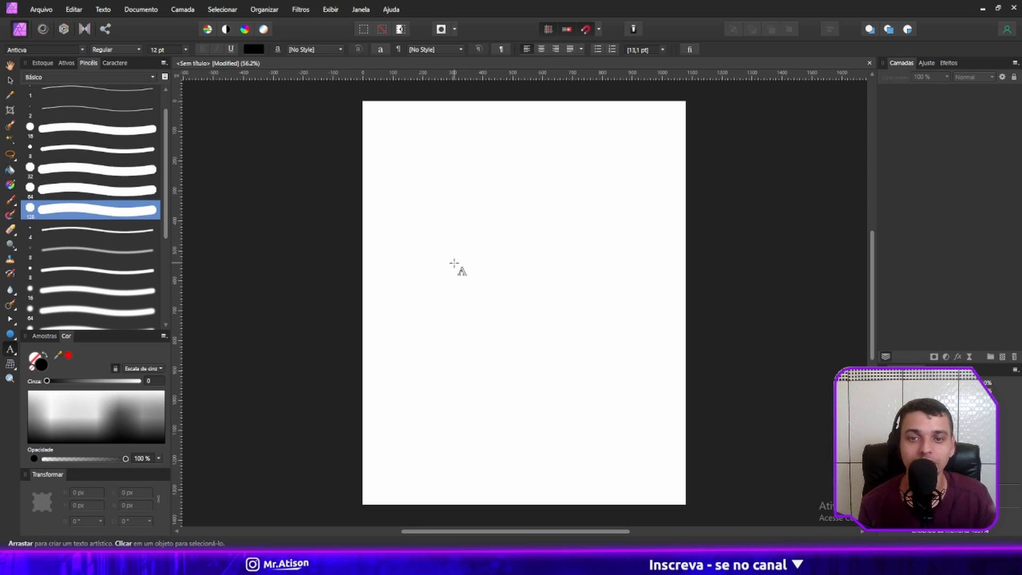
Try adding random placeholder characters as 12 pt artistic text in the upper part of the page, and erase them.
click(453, 204)
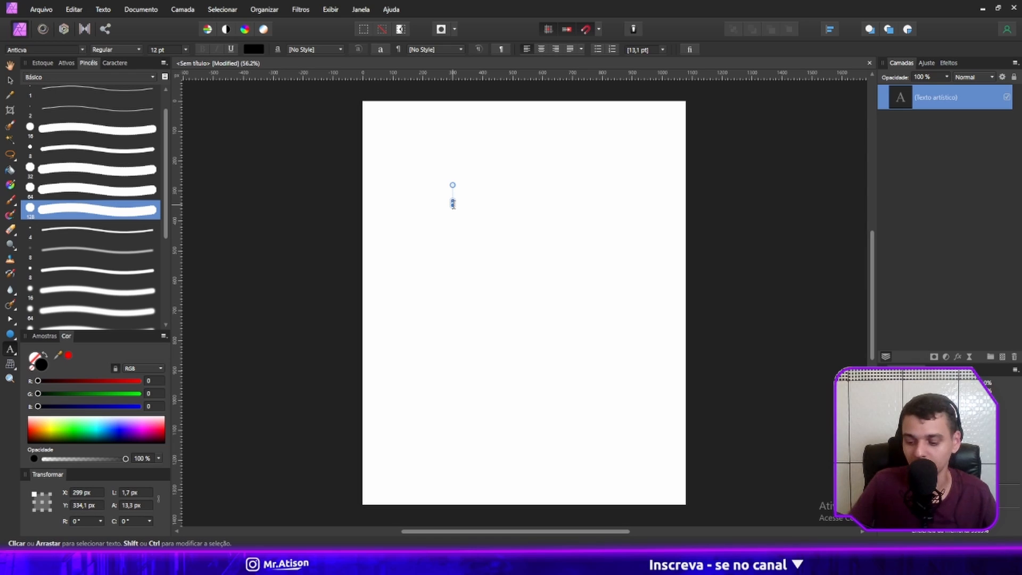
text(asdasdasdasdasd)
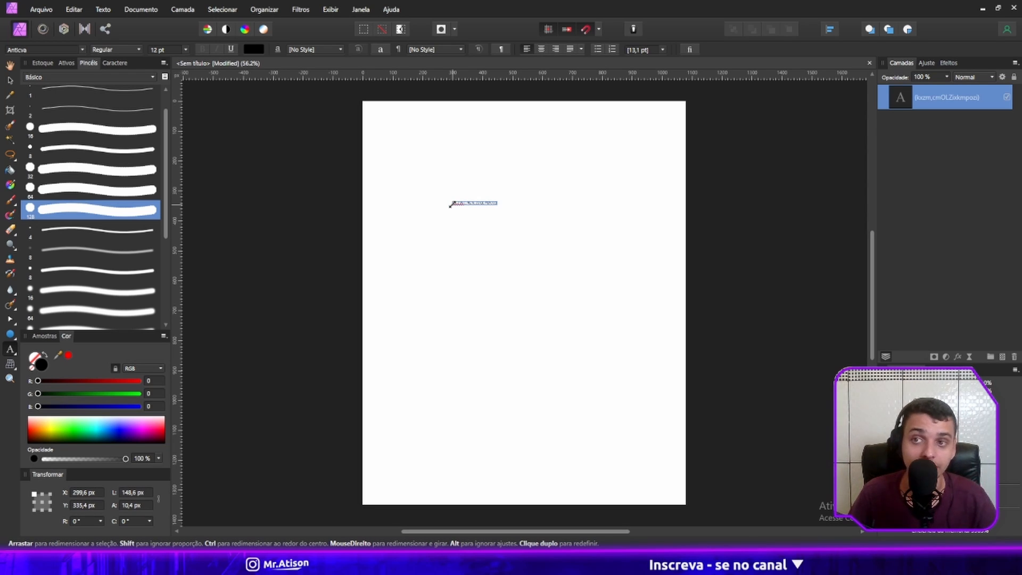
key(Escape)
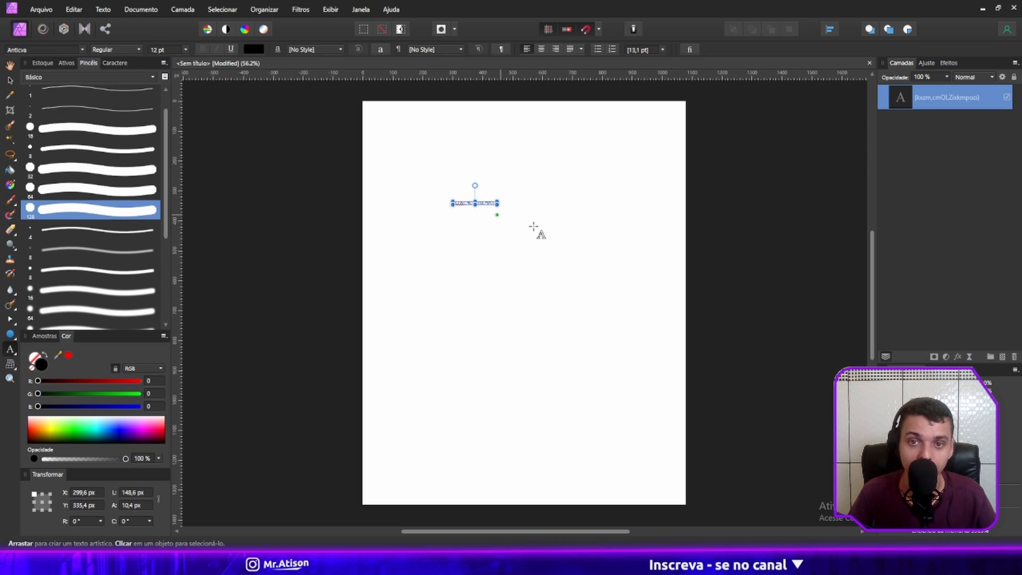
key(BackSpace)
key(BackSpace)
key(BackSpace)
key(BackSpace)
key(BackSpace)
key(BackSpace)
key(BackSpace)
key(BackSpace)
key(BackSpace)
key(BackSpace)
key(BackSpace)
key(BackSpace)
key(BackSpace)
key(BackSpace)
key(BackSpace)
key(BackSpace)
key(BackSpace)
key(BackSpace)
key(BackSpace)
key(BackSpace)
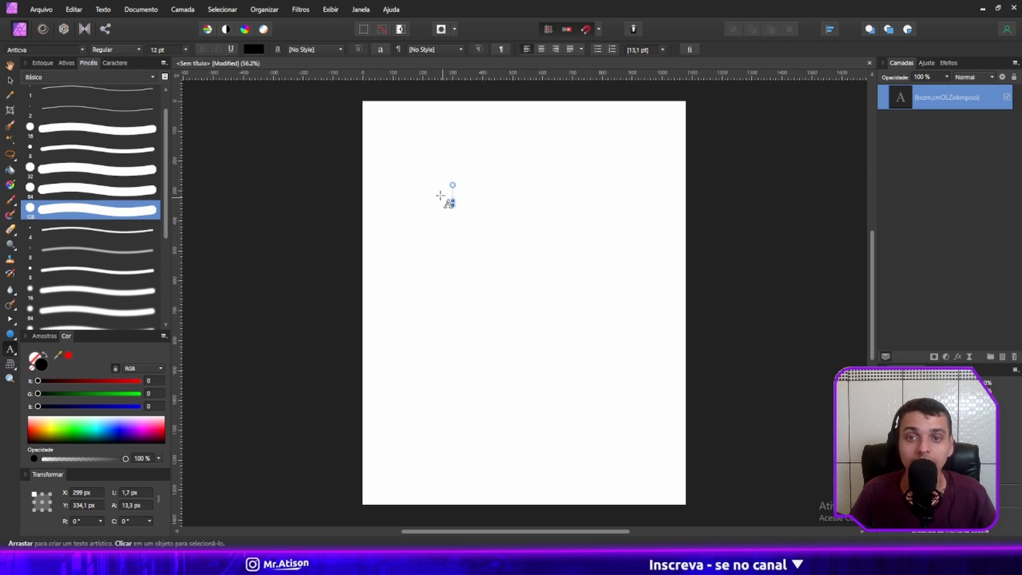
Create an artistic text object at about 366 pt in the page's upper half and enter the first name.
drag(434, 187, 506, 274)
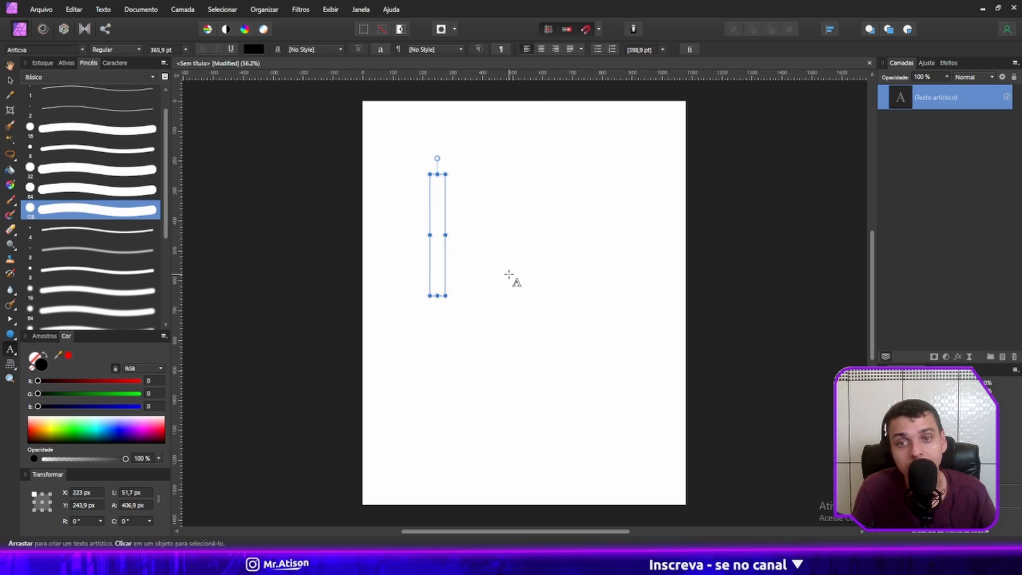
text(Atison)
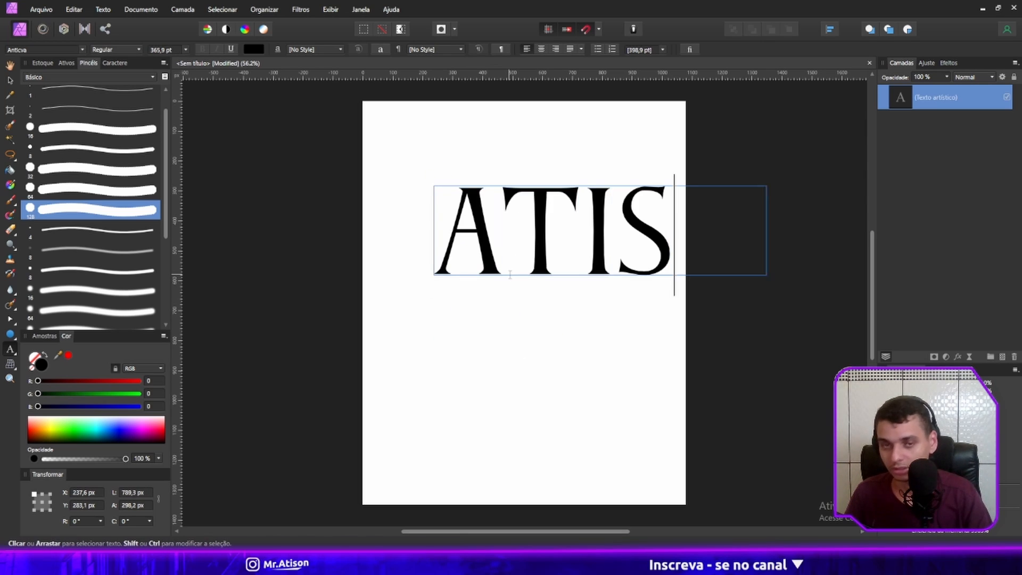
key(Escape)
Scale the name text down to about 221.5 pt and center it horizontally in the page's upper half.
drag(608, 254, 506, 248)
drag(746, 179, 664, 198)
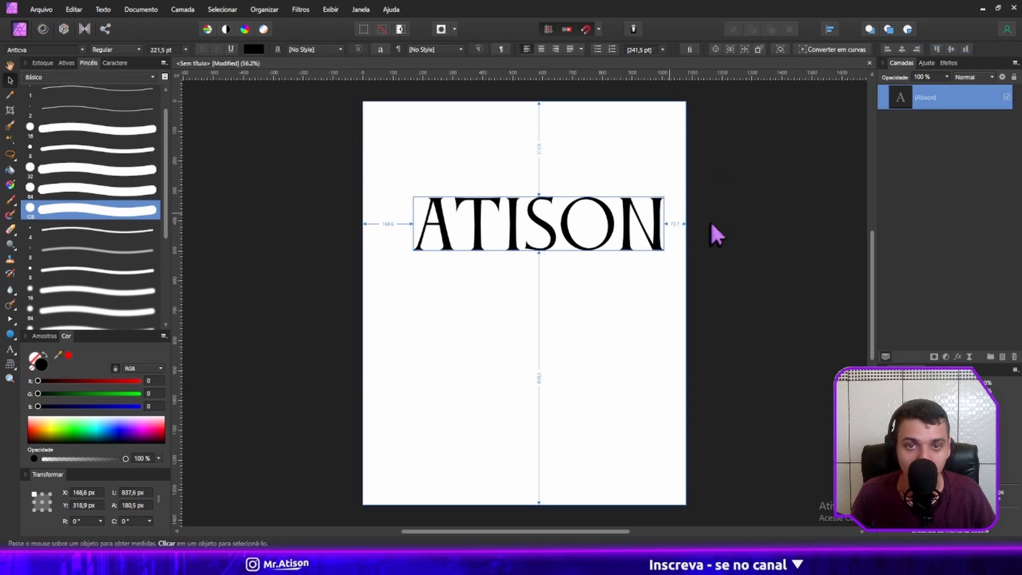
click(710, 222)
click(595, 233)
drag(594, 237, 579, 241)
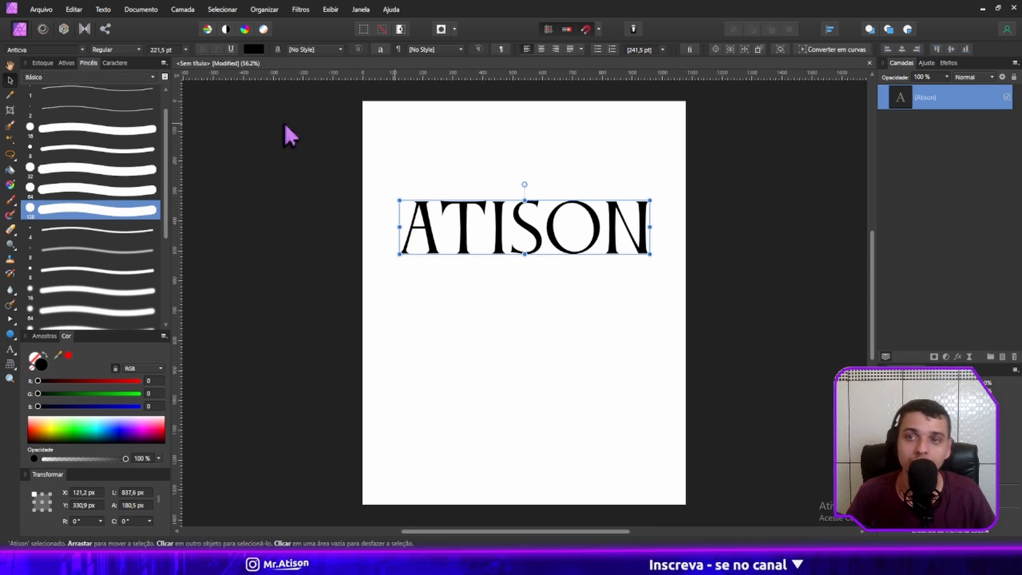
Change the name text's font to Astro 867.
click(59, 50)
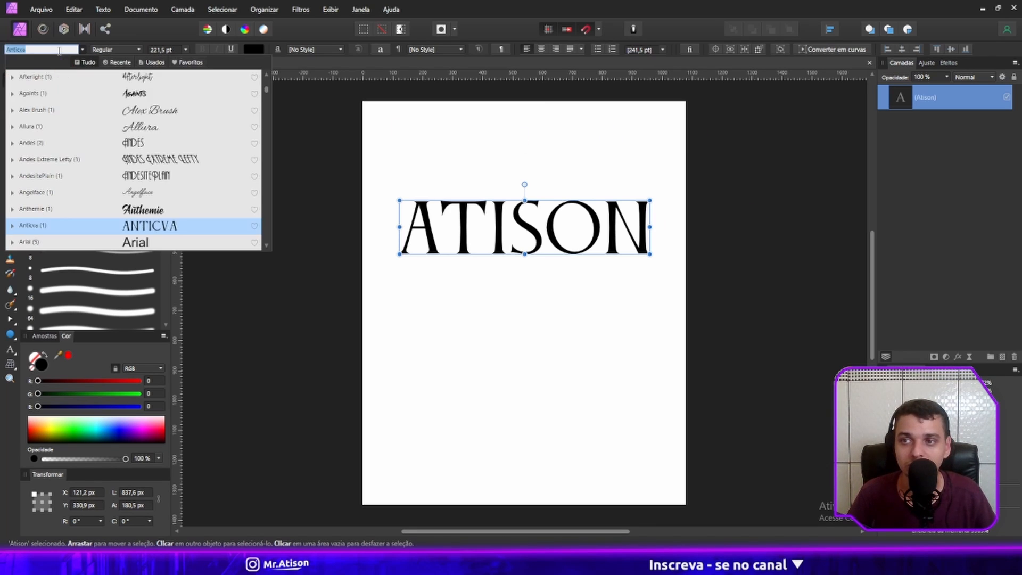
scroll(148, 219, down, 2)
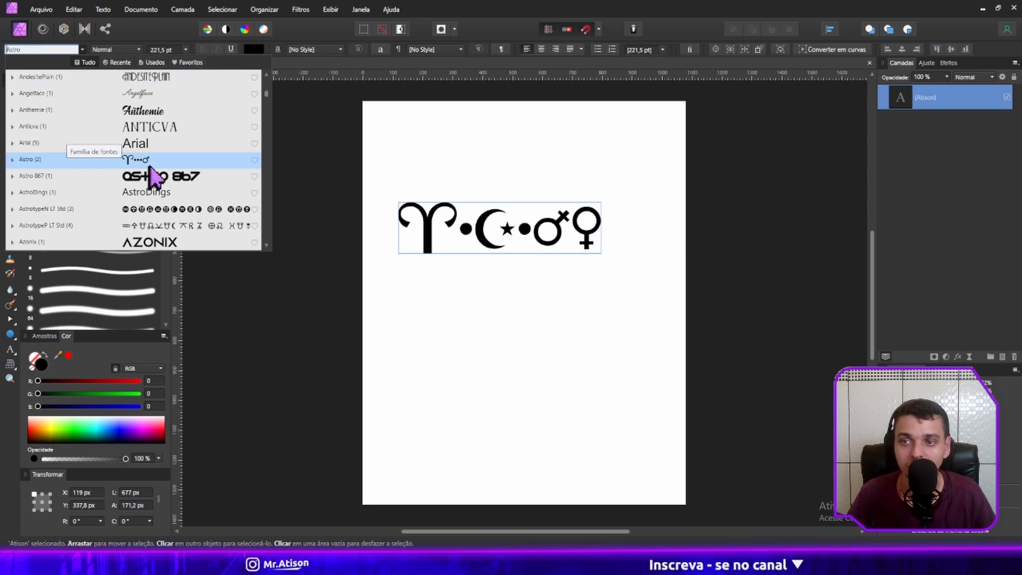
click(151, 175)
click(731, 189)
click(533, 219)
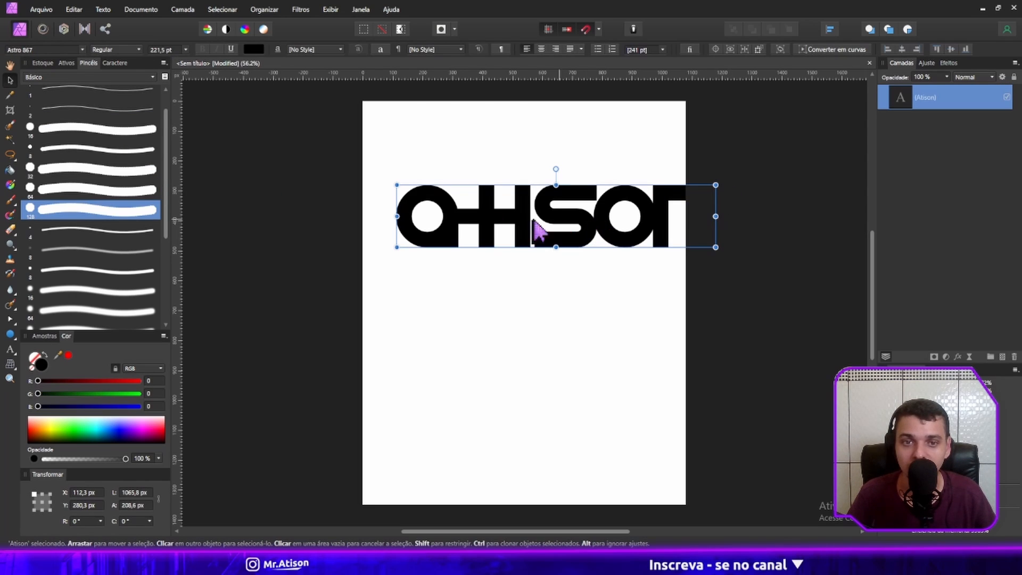
Apply the BigNoodleTitling font to the name text.
click(84, 49)
scroll(92, 155, down, 4)
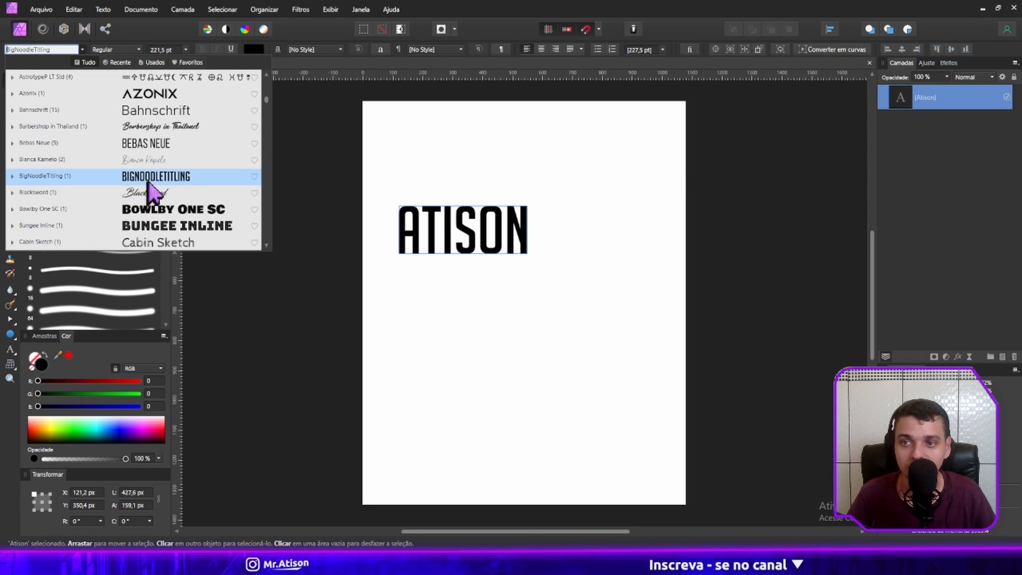
click(152, 189)
click(772, 195)
click(519, 239)
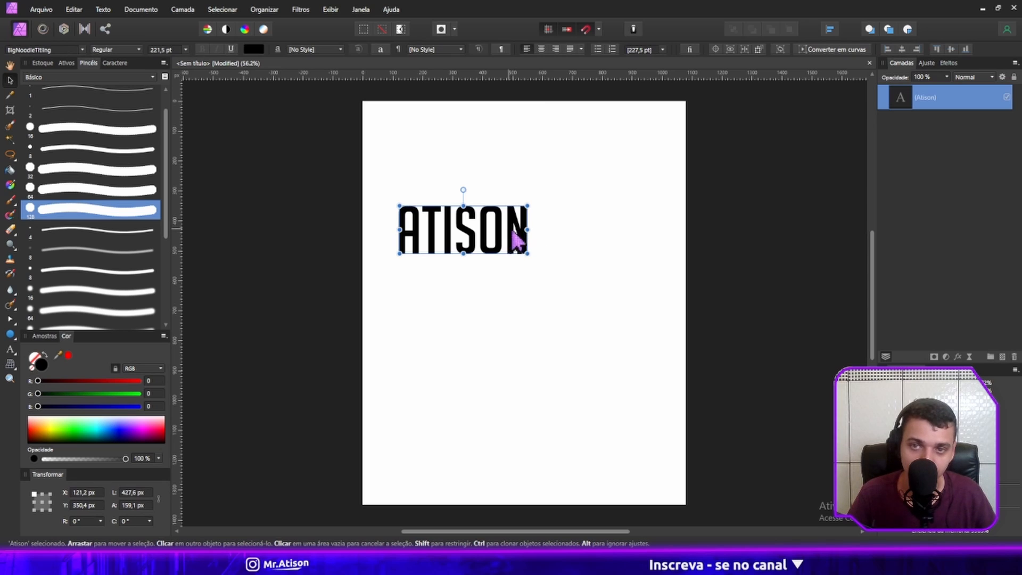
Shift the name text about 80 px to the right and enlarge it proportionally to about 235 pt.
drag(519, 240, 543, 241)
click(165, 50)
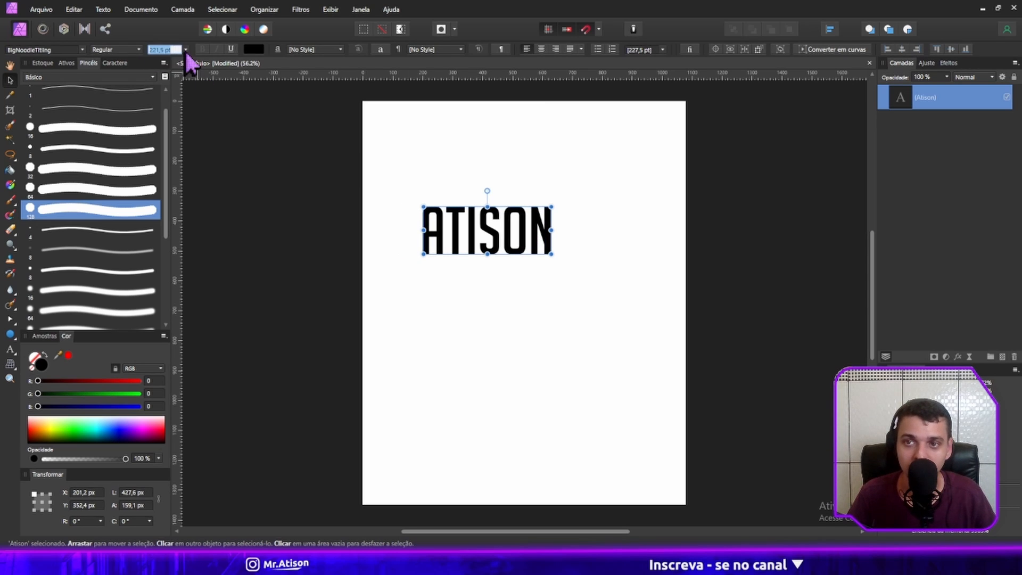
click(186, 50)
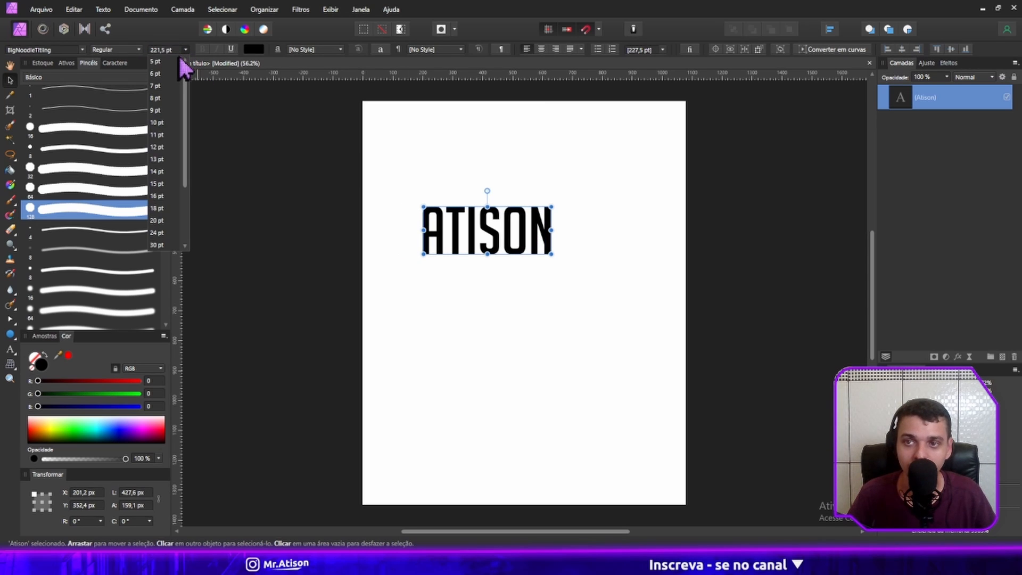
click(180, 269)
click(566, 196)
click(553, 224)
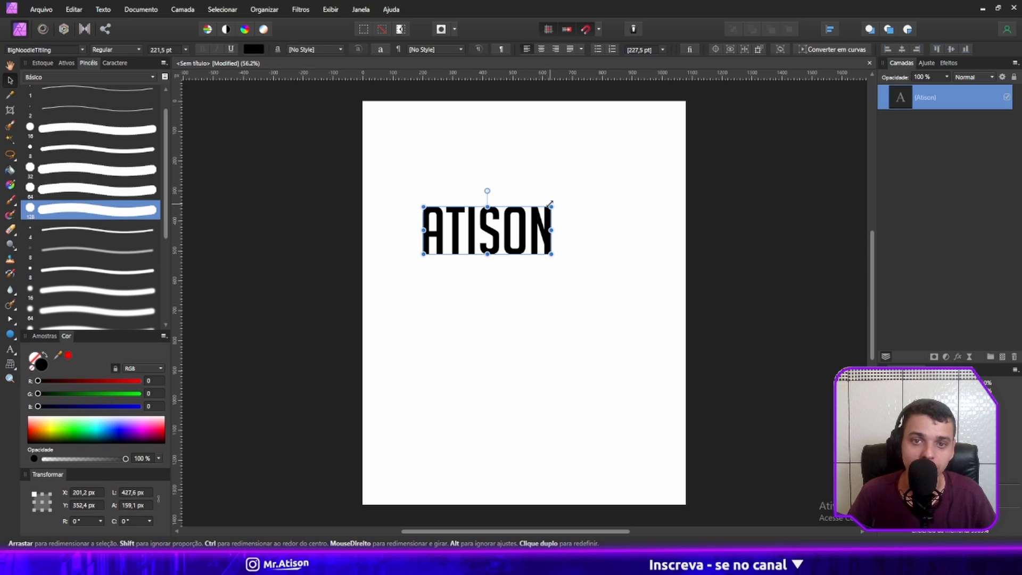
drag(550, 204, 552, 181)
click(816, 201)
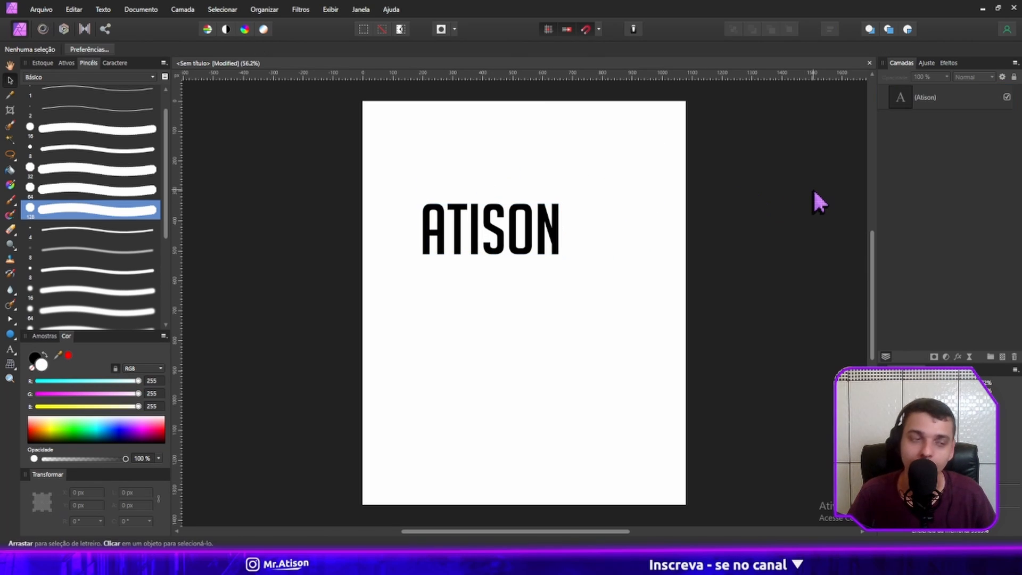
Replace the name in the artistic text with the placeholder SDFGASDF.
double_click(535, 218)
key(BackSpace)
text(SD)
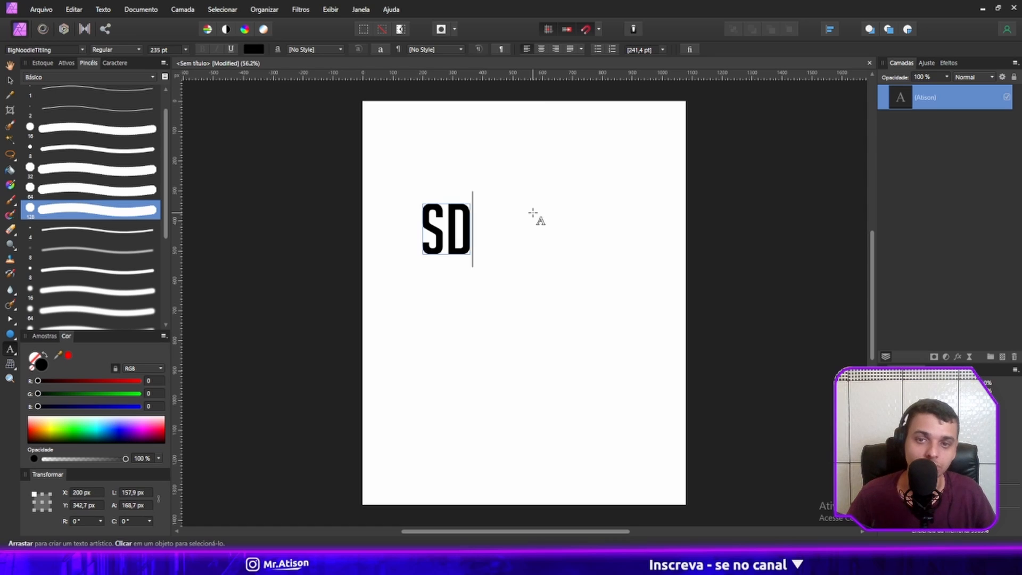
text(FGASDF)
key(Escape)
key(v)
click(807, 251)
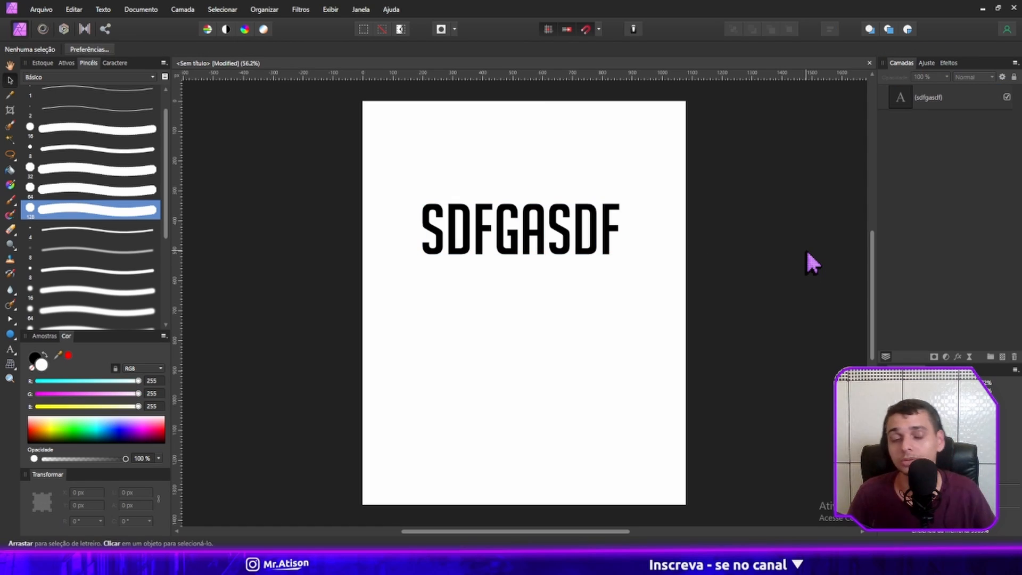
Undo the placeholder replacement in the artistic text and leave the text deselected.
key(ctrl+z)
key(ctrl+z)
key(ctrl+z)
key(ctrl+z)
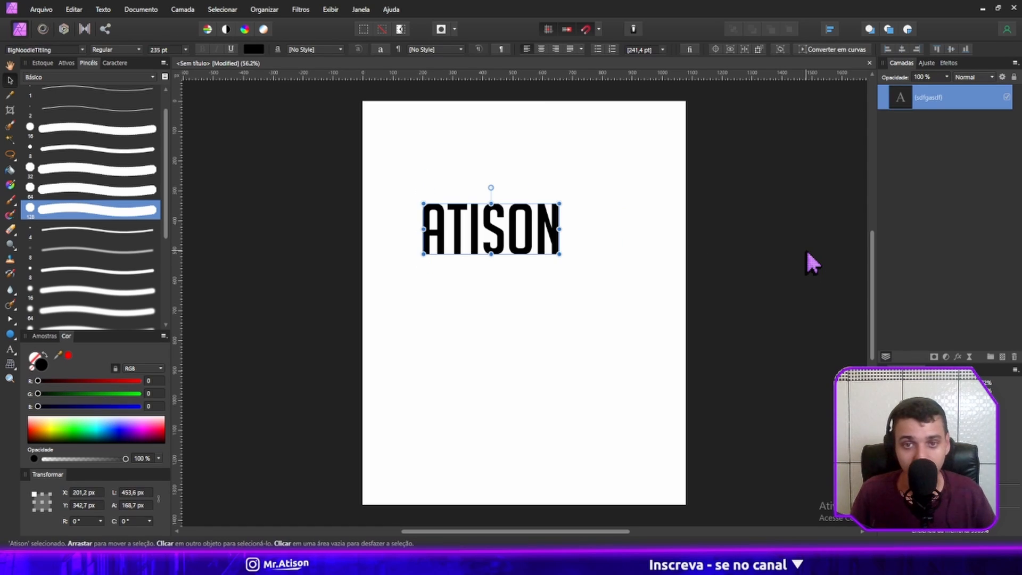
click(806, 250)
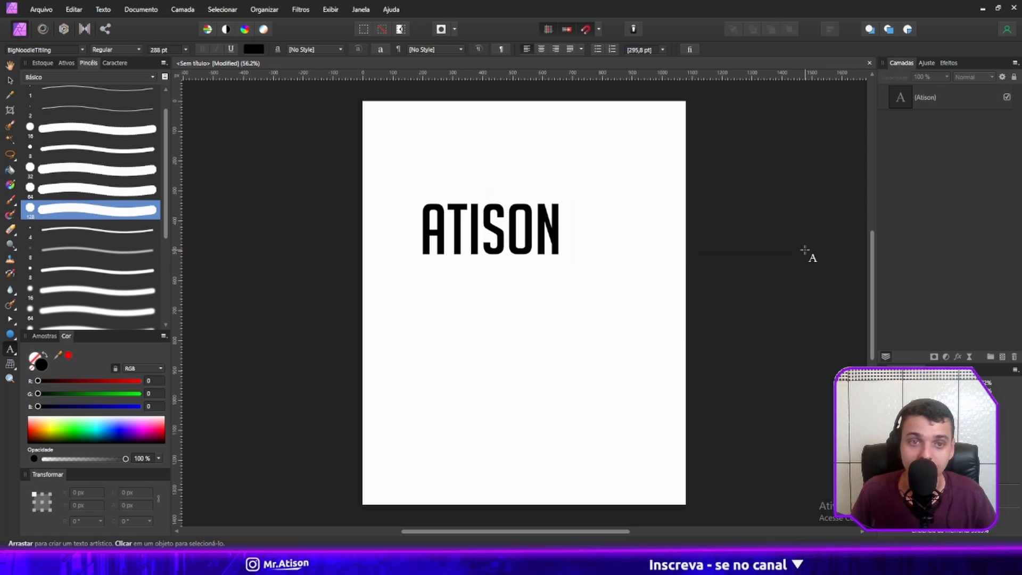
key(v)
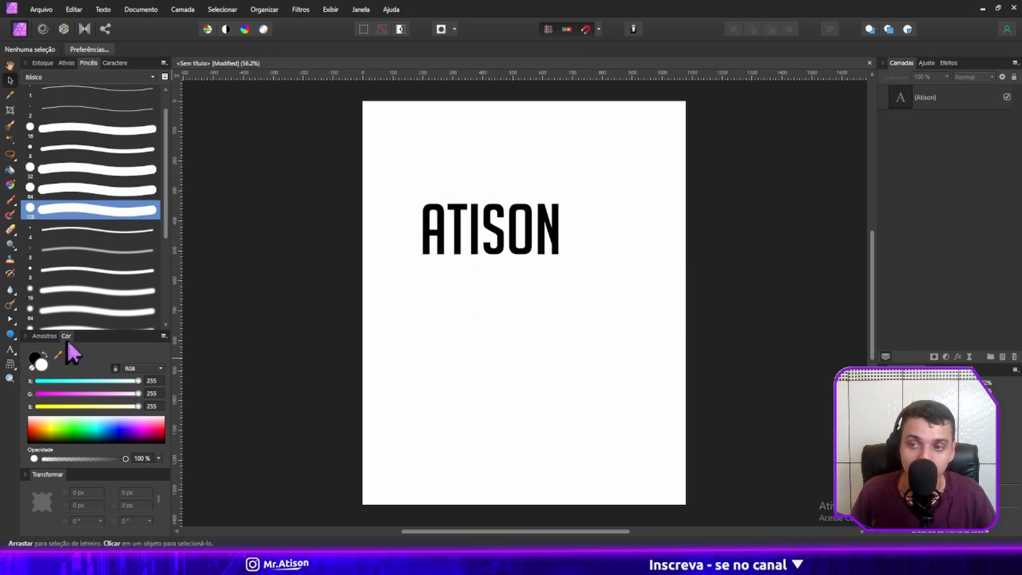
Draw a text frame about 669 × 528 px directly below the name with the Frame Text tool.
click(11, 350)
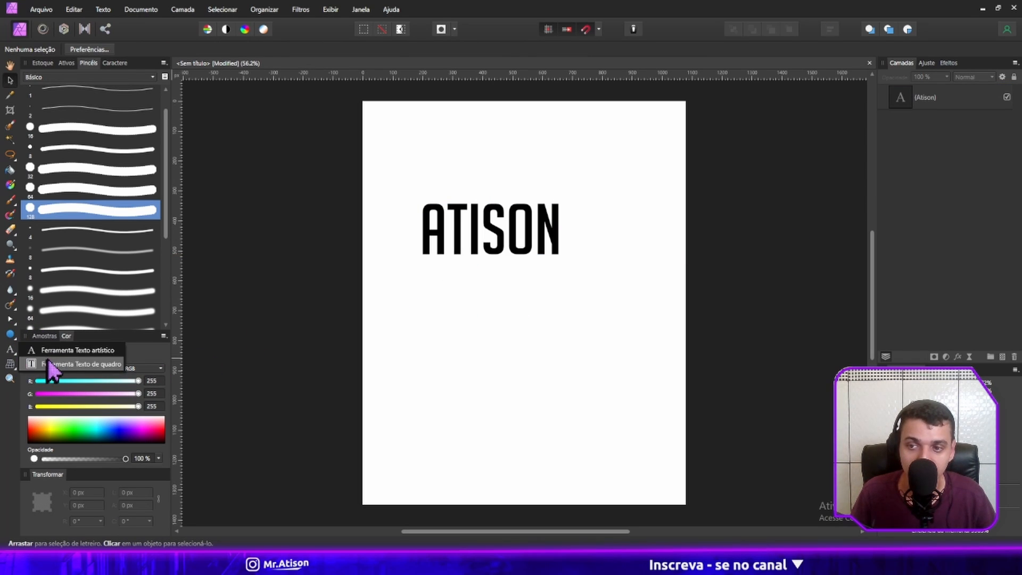
click(50, 364)
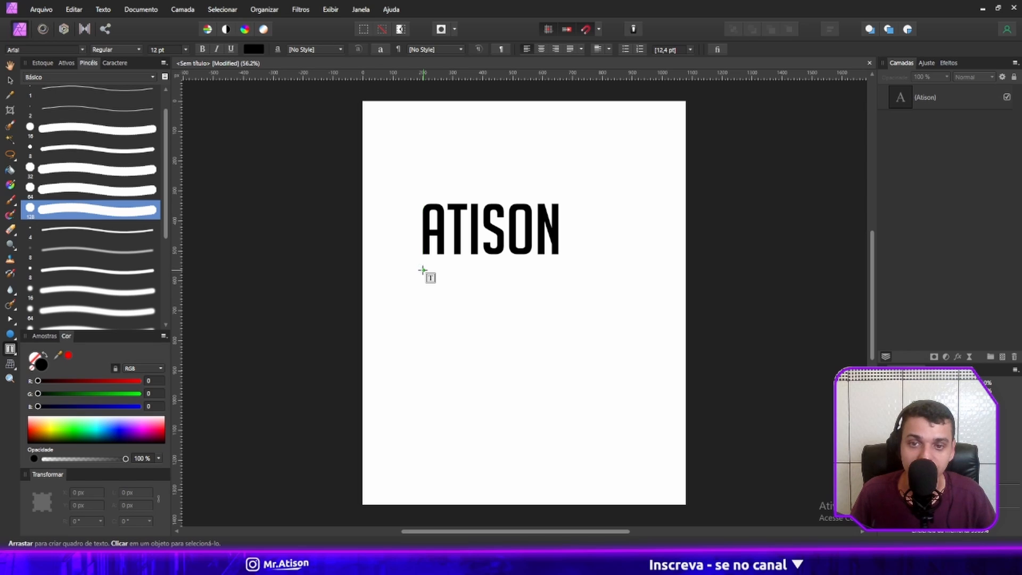
drag(423, 270, 623, 428)
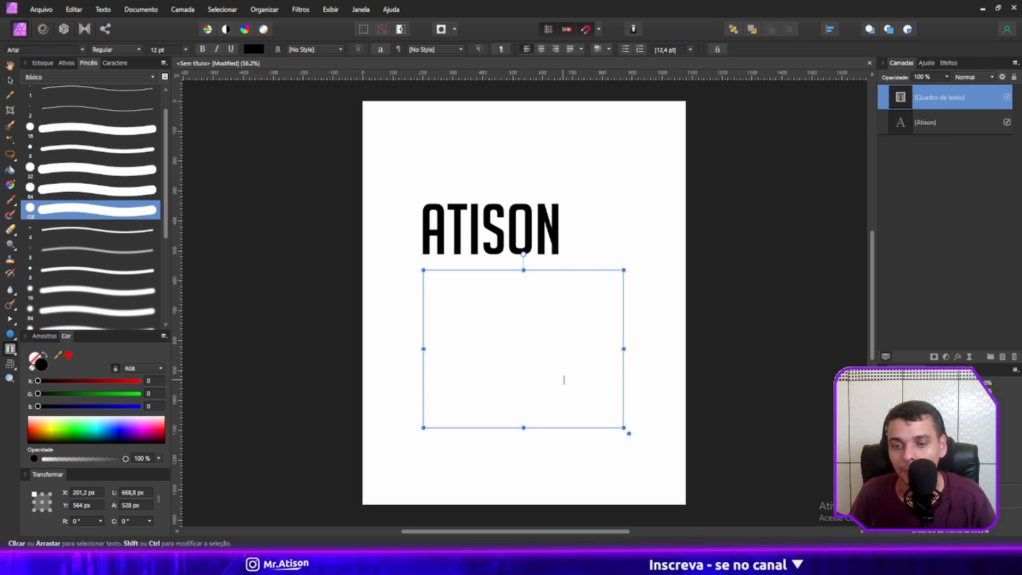
Fill the text frame with the placeholder "asdasdalspdoaksdpoas" and set its font size to 72 pt.
click(543, 370)
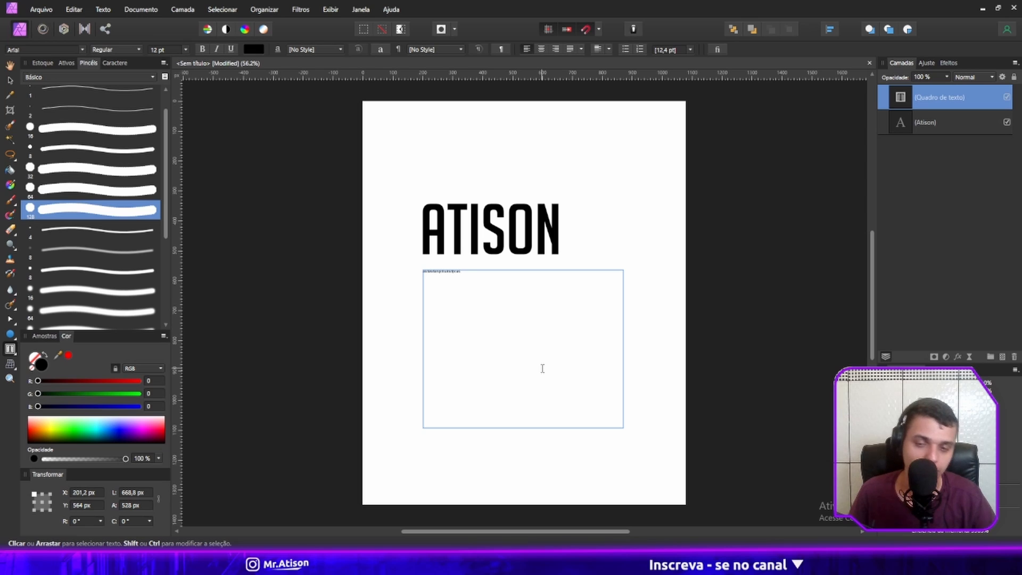
key(Escape)
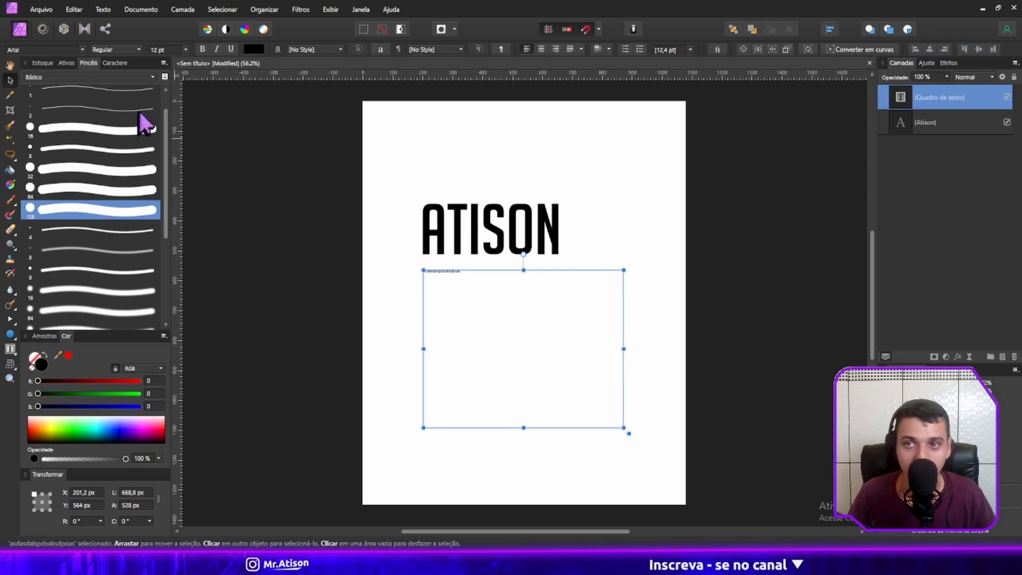
click(185, 51)
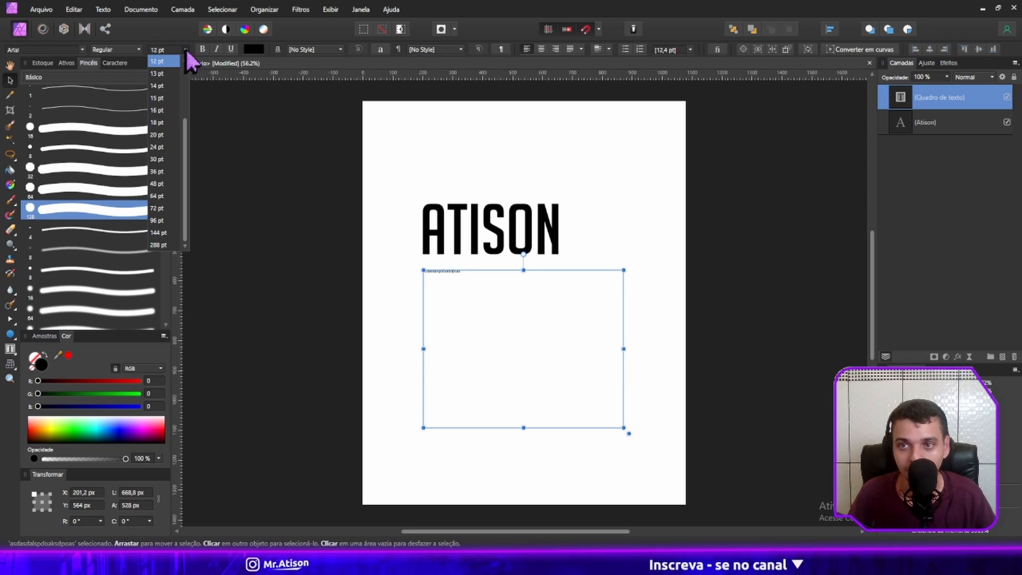
click(162, 208)
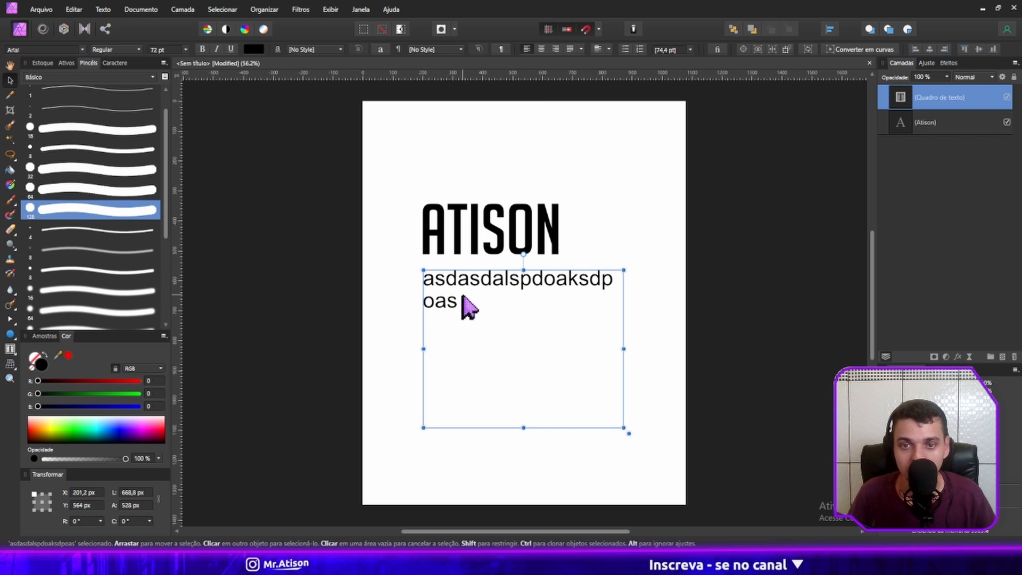
Extend the frame text with "asd" and a long run of "d" characters until it overflows the frame's lower edge.
double_click(474, 312)
text(asd)
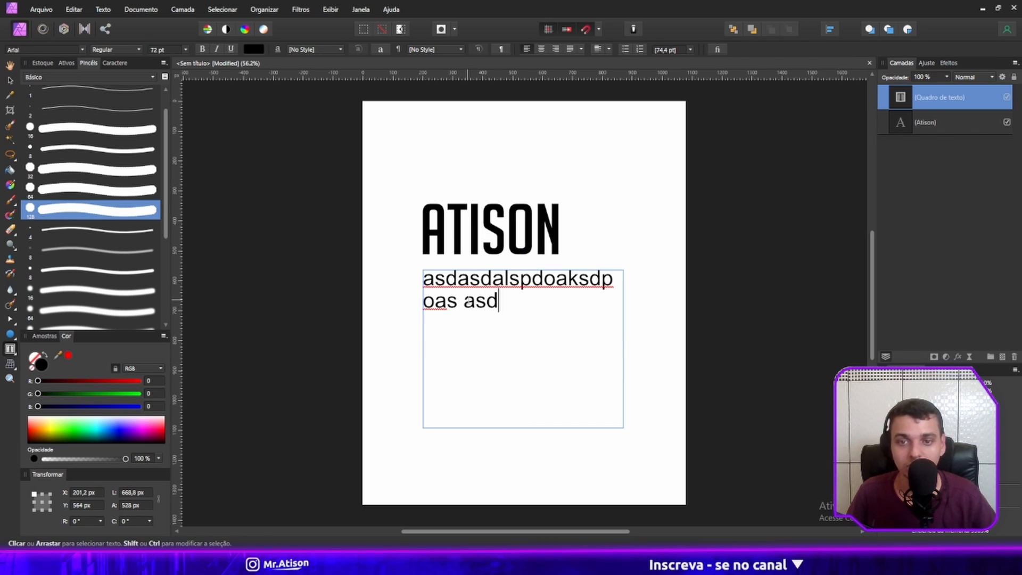
text(dddddddd)
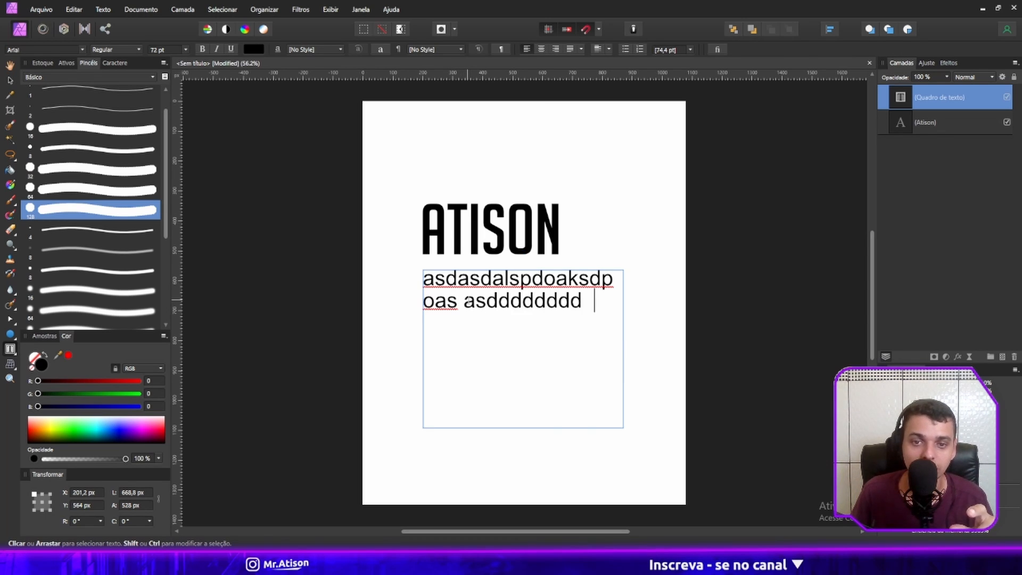
text(dddddddddddddddddddddddddddddddddddddddddddddd)
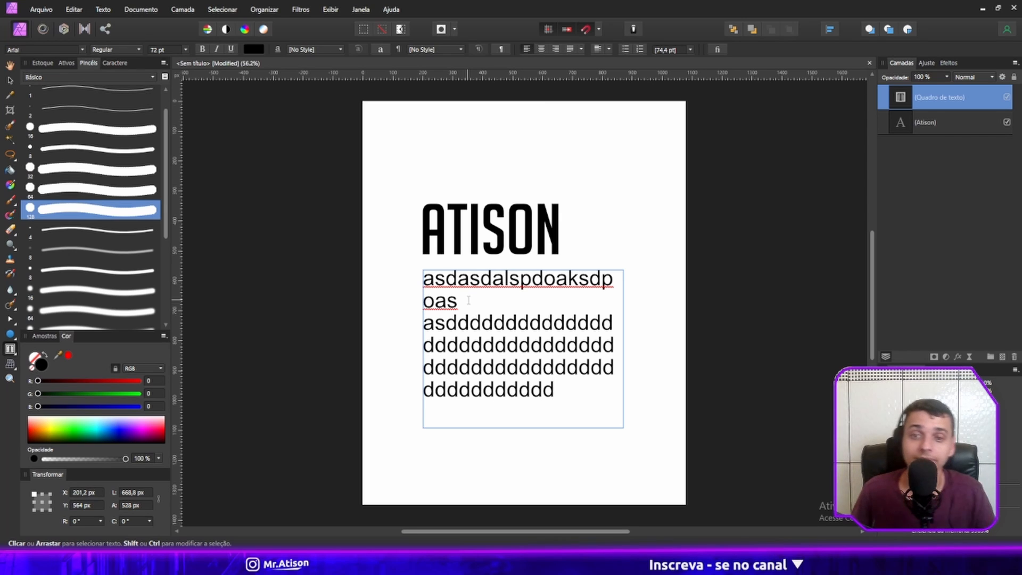
text(dddddddddddddddddddddd)
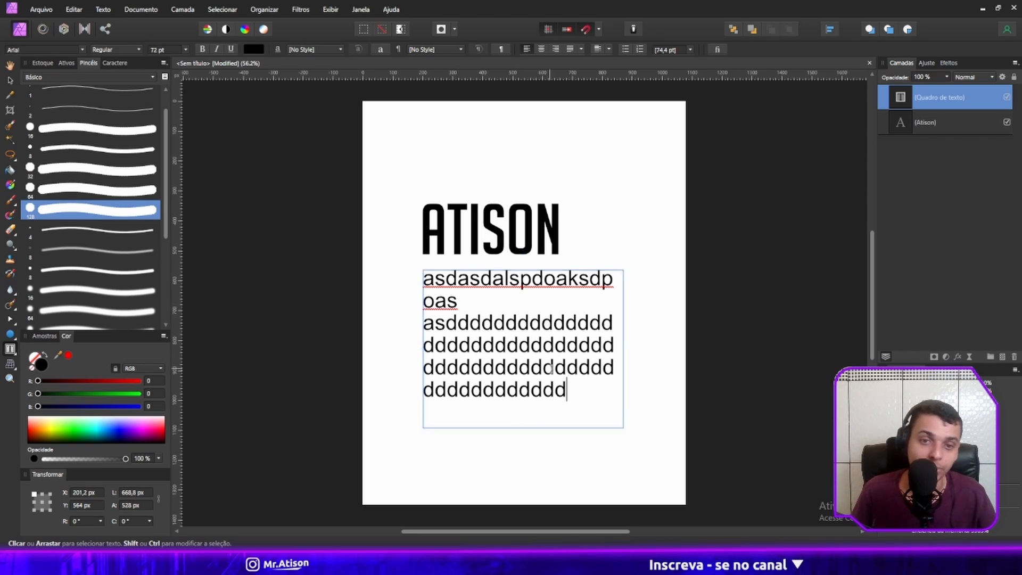
text(ddddddddddddddddddddddddddddd)
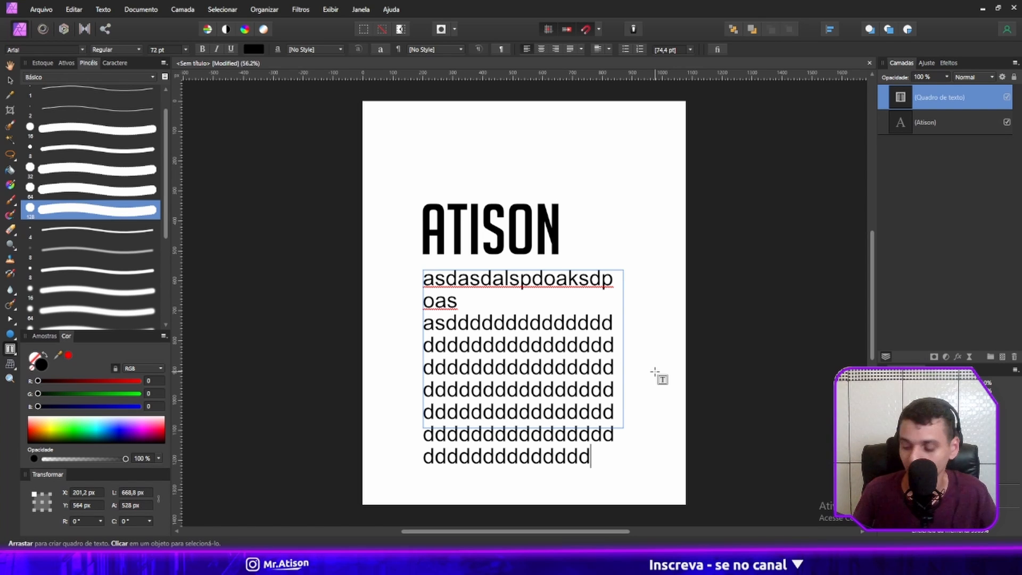
Undo the added characters and the font size change, and delete the text frame.
key(ctrl+z)
key(ctrl+z)
key(ctrl+z)
key(ctrl+z)
key(ctrl+z)
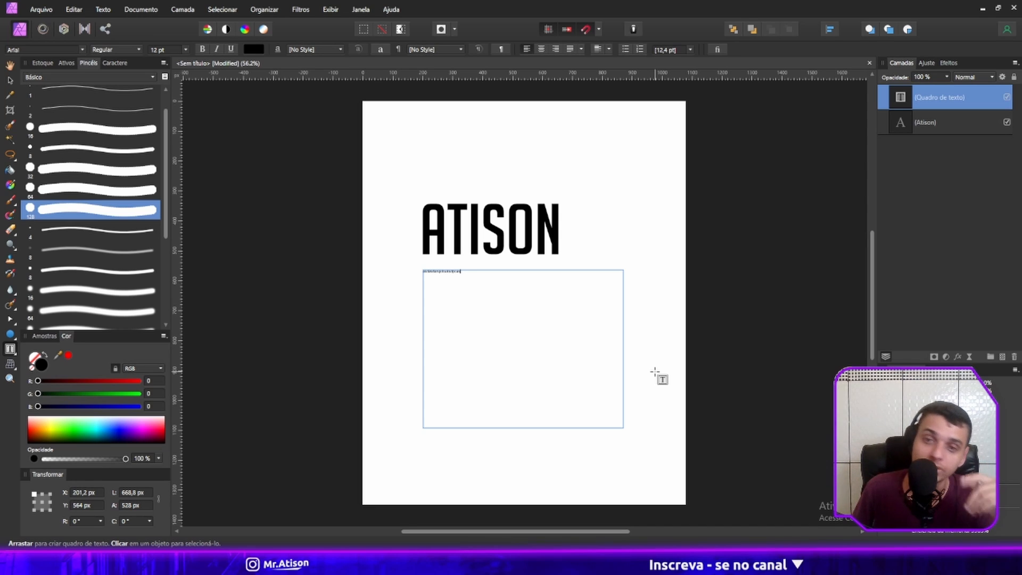
key(Escape)
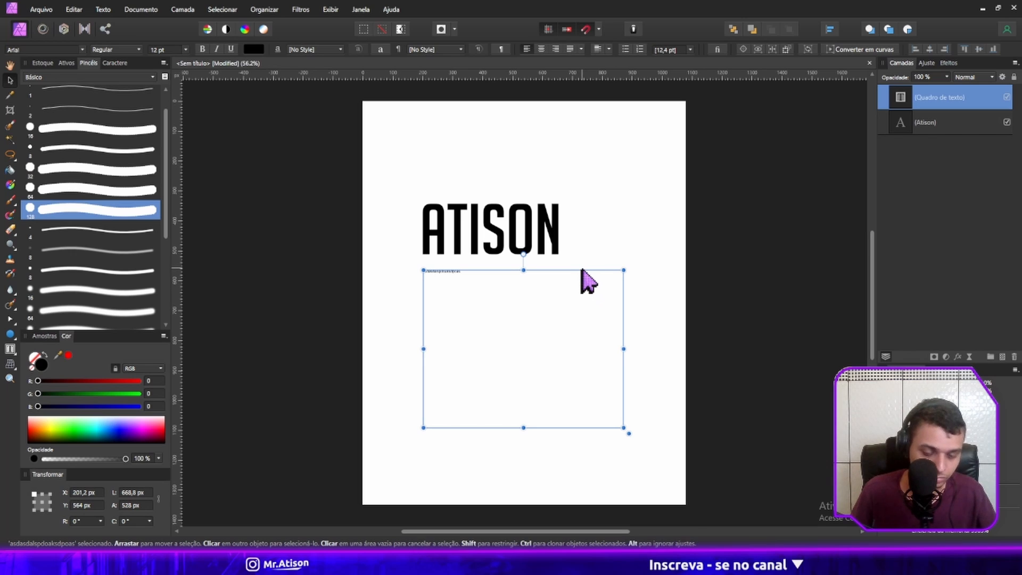
key(Delete)
Move the artistic text to about X 270 px, Y 506 px and show the Character (Caractere) settings.
click(516, 249)
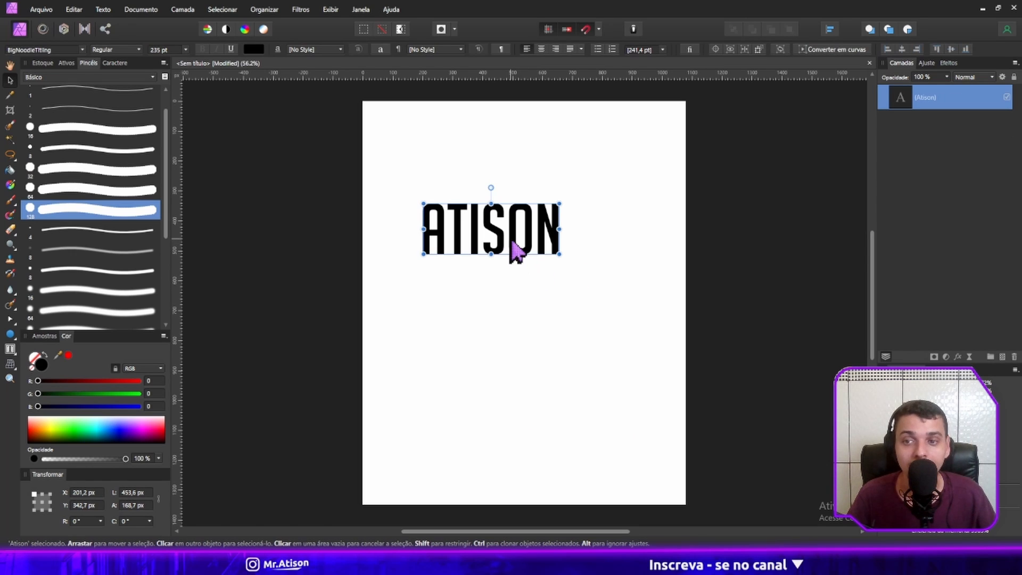
drag(516, 249, 536, 297)
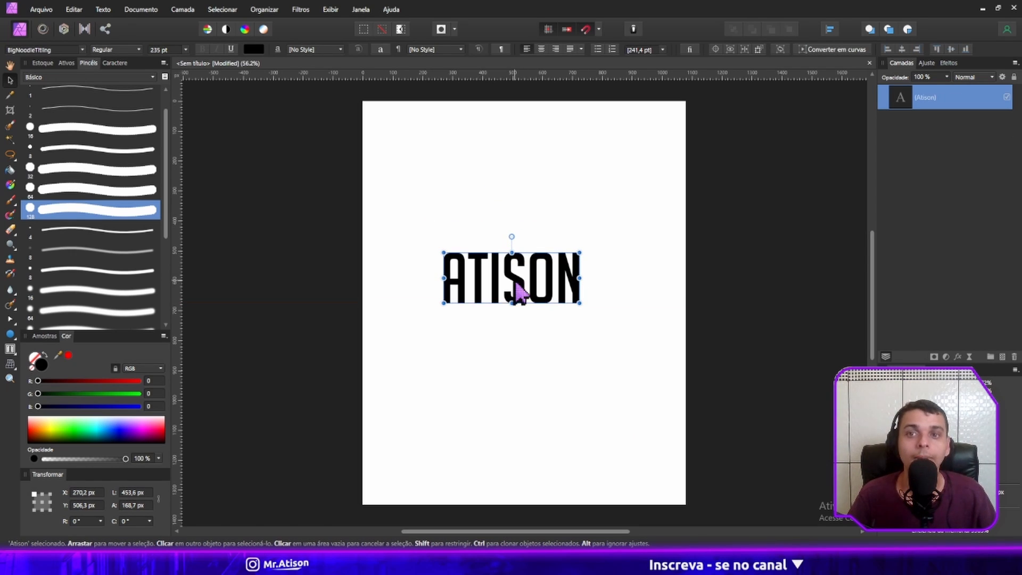
click(331, 9)
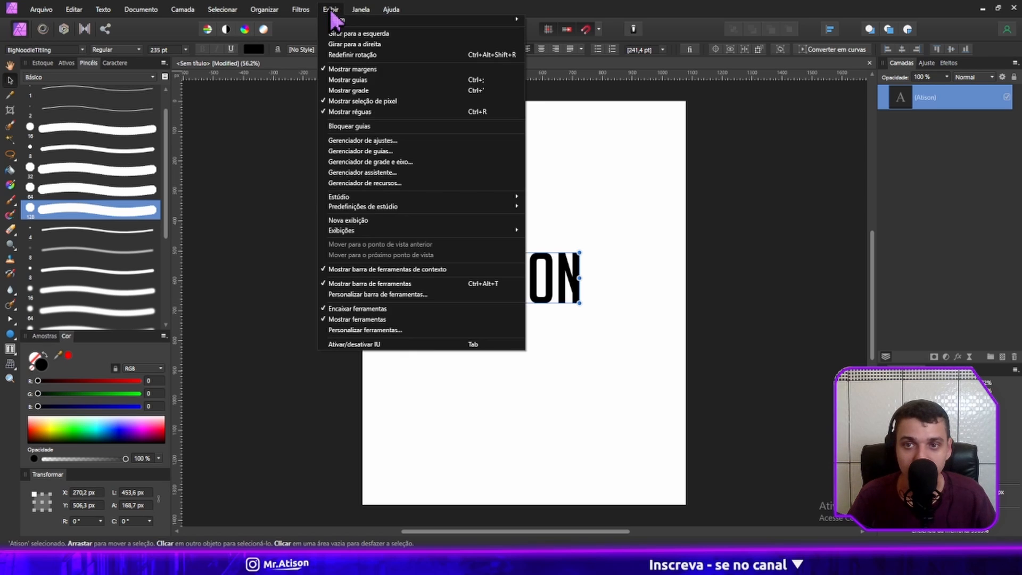
mouse_move(457, 198)
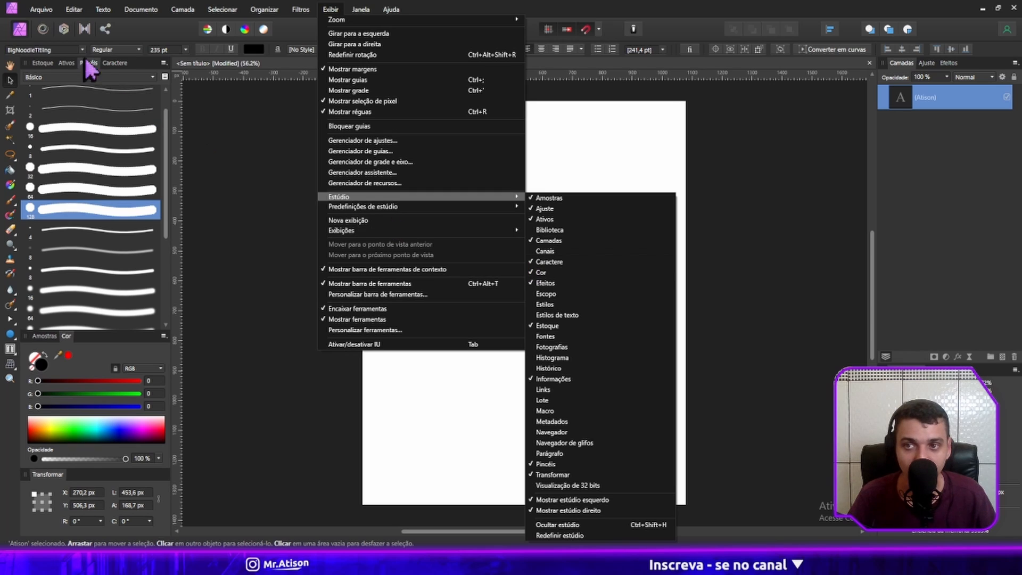
click(119, 66)
click(120, 66)
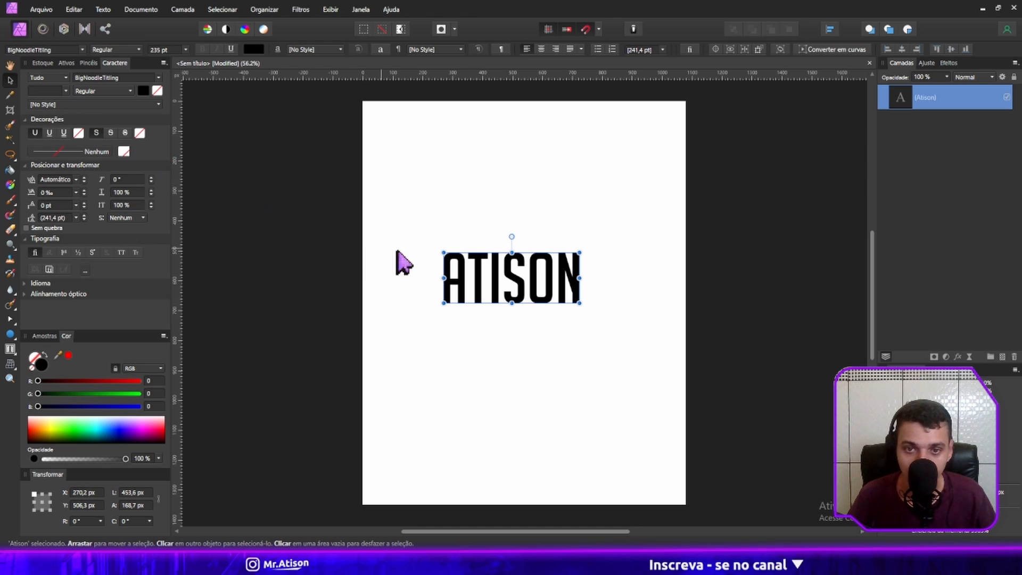
Move the artistic text sideways to about X 313 px and leave it selected.
drag(523, 278, 534, 279)
click(538, 286)
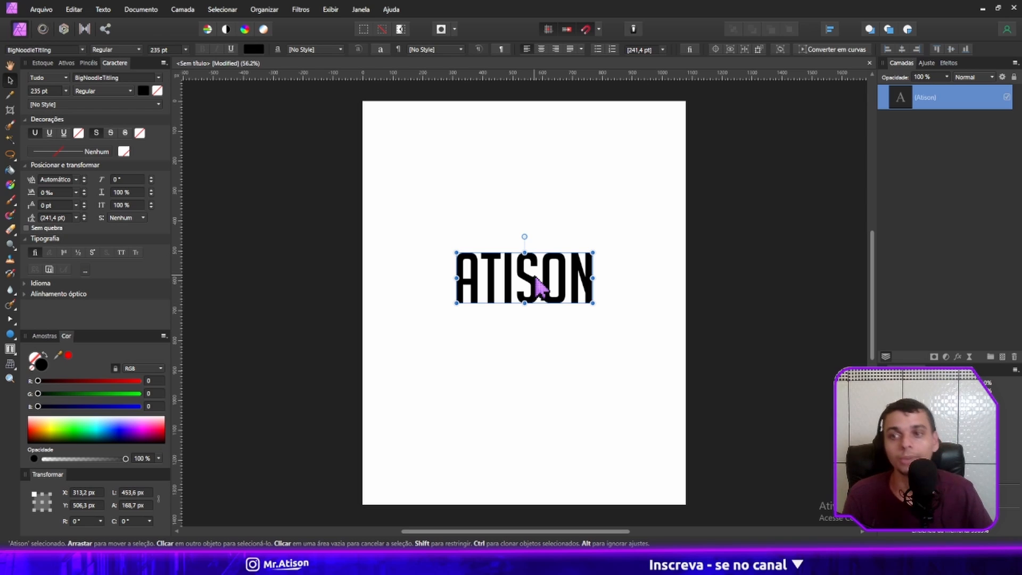
click(746, 290)
click(591, 284)
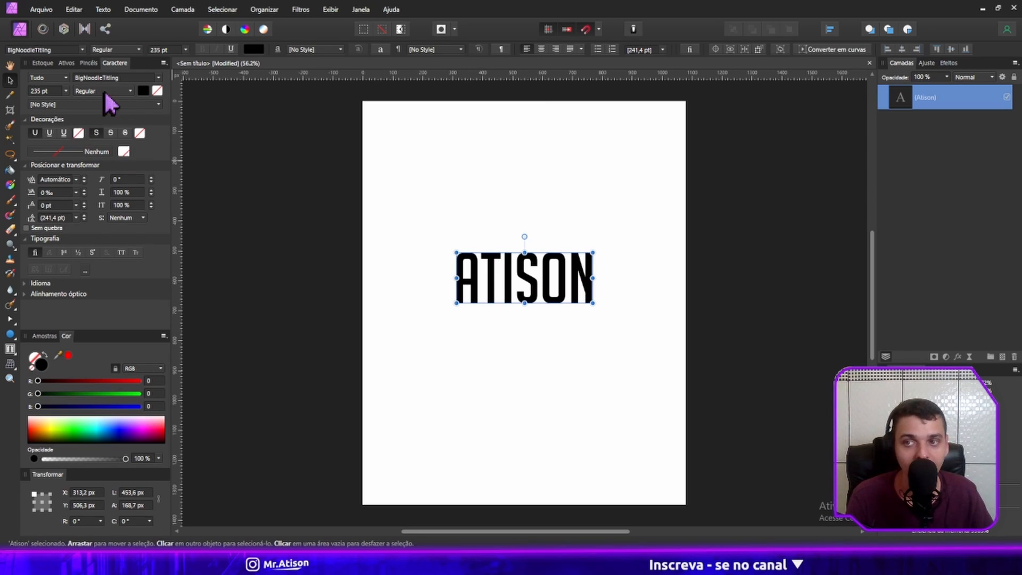
click(158, 78)
click(159, 79)
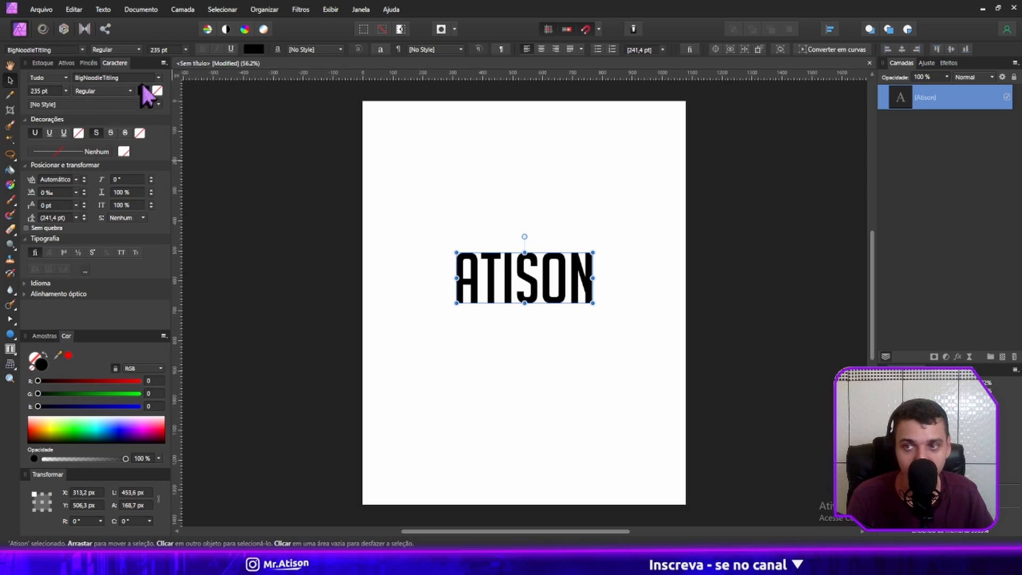
click(66, 79)
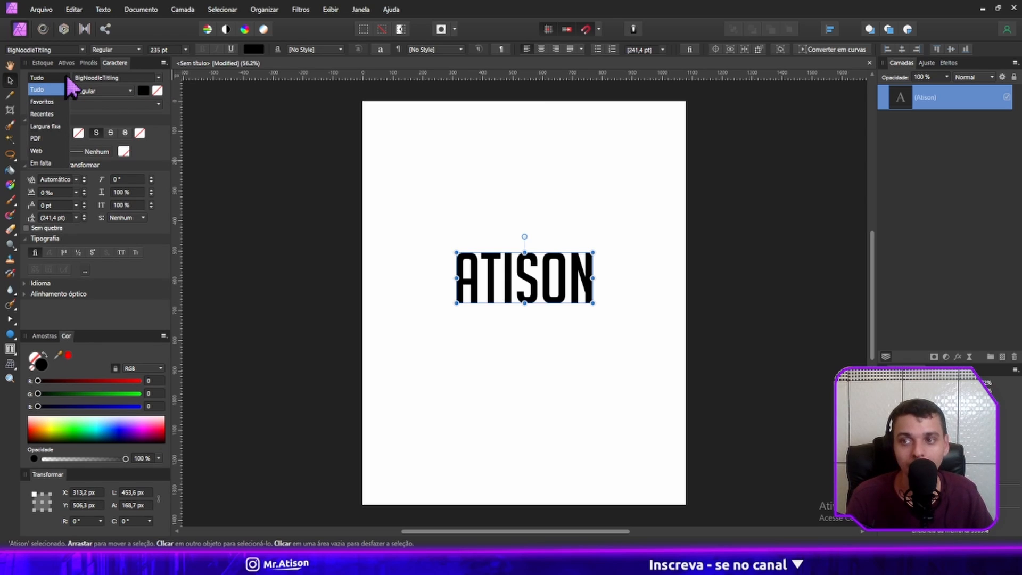
click(65, 73)
click(66, 73)
click(65, 73)
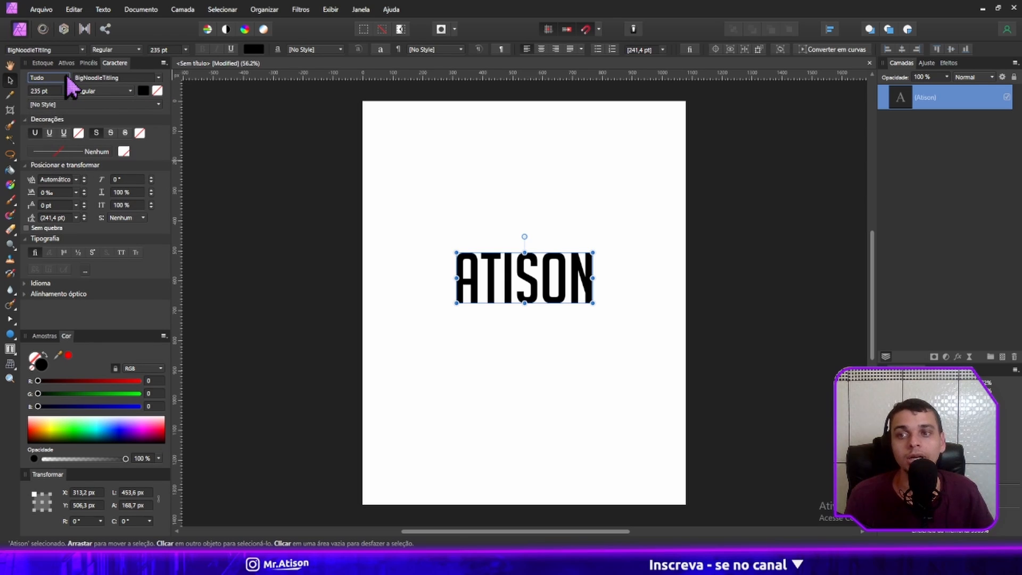
Try single and double underline, and single and double strikethrough on the artistic text, clearing each decoration.
click(49, 133)
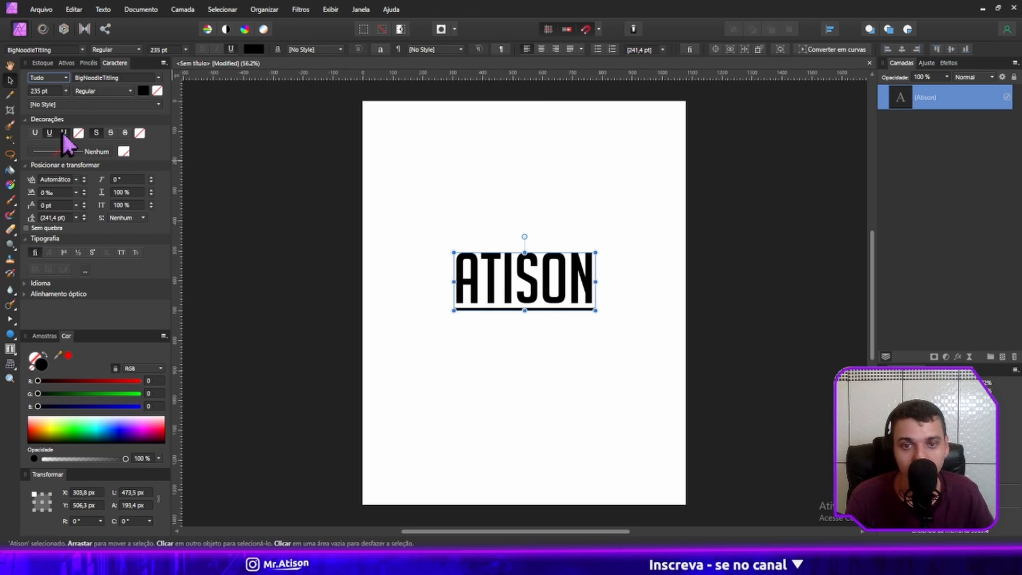
click(63, 134)
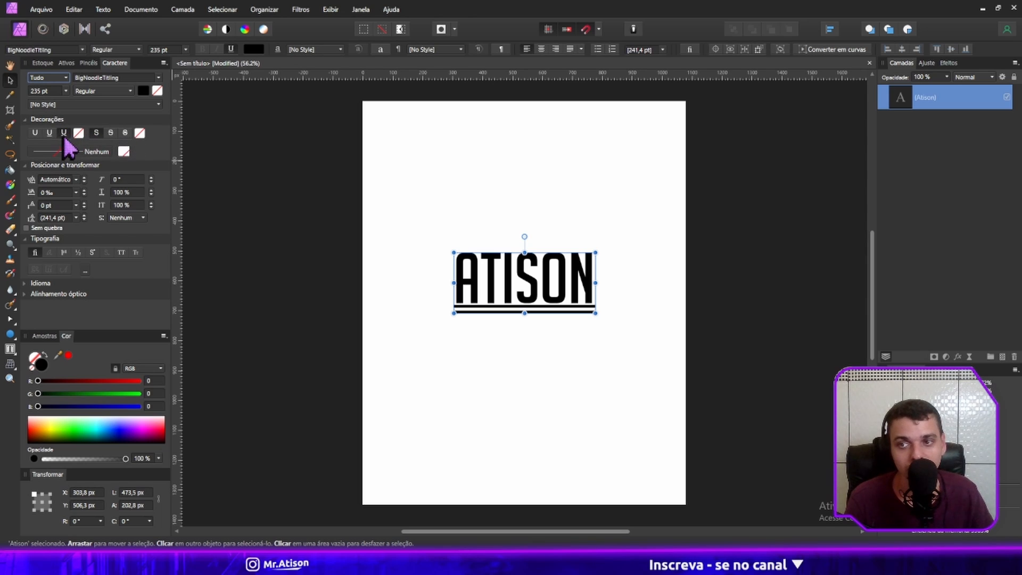
click(63, 133)
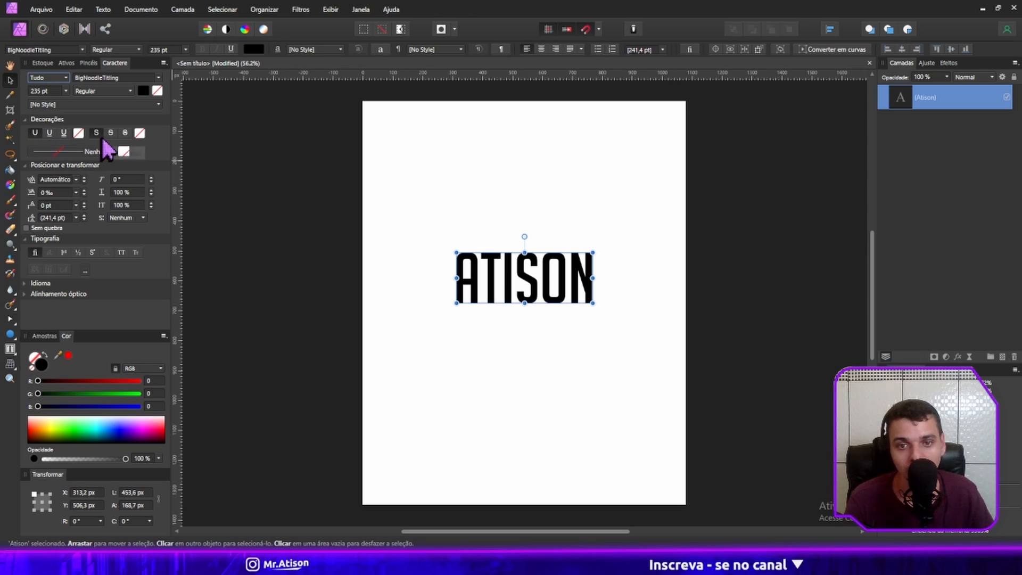
click(111, 133)
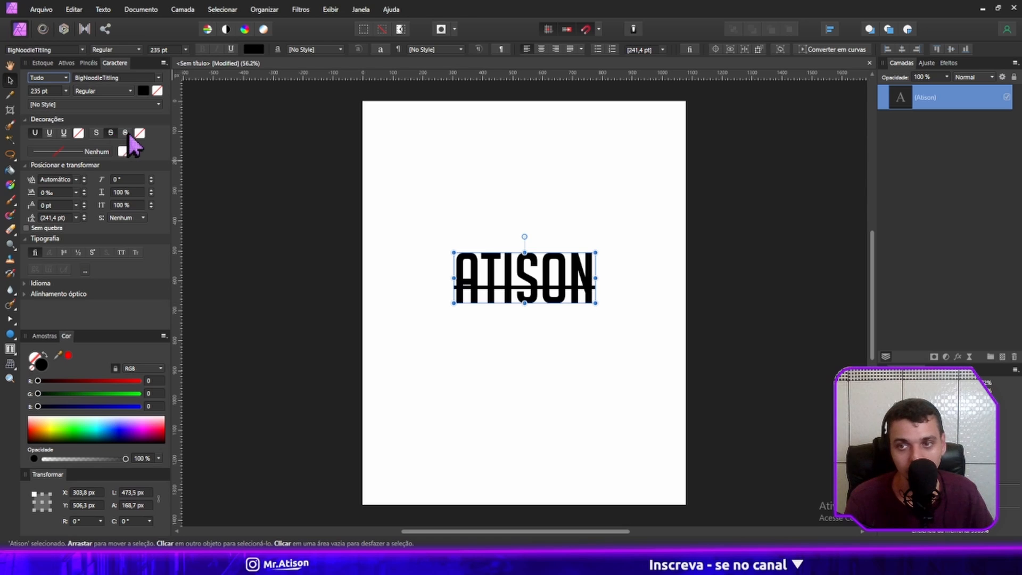
click(125, 134)
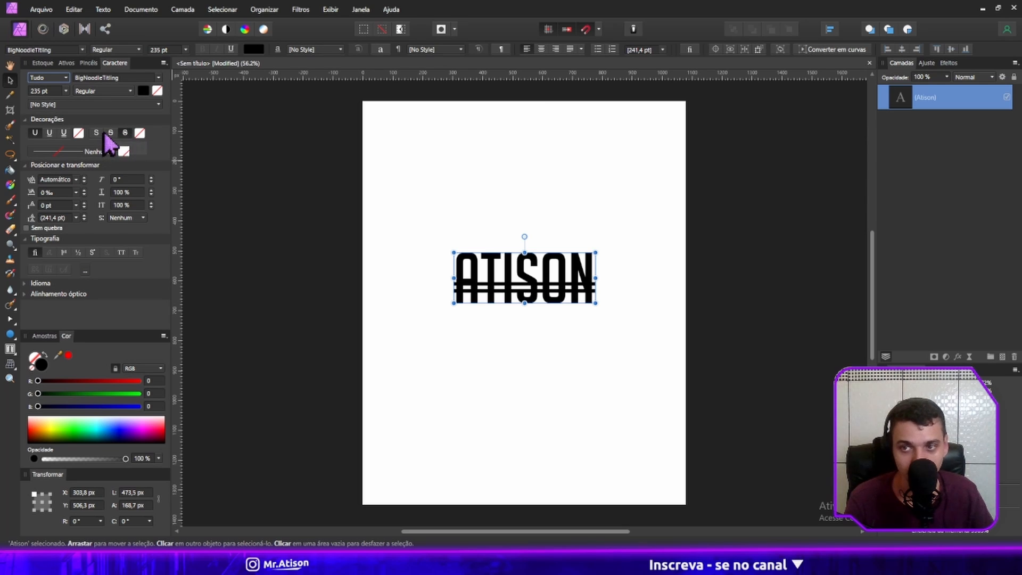
click(110, 134)
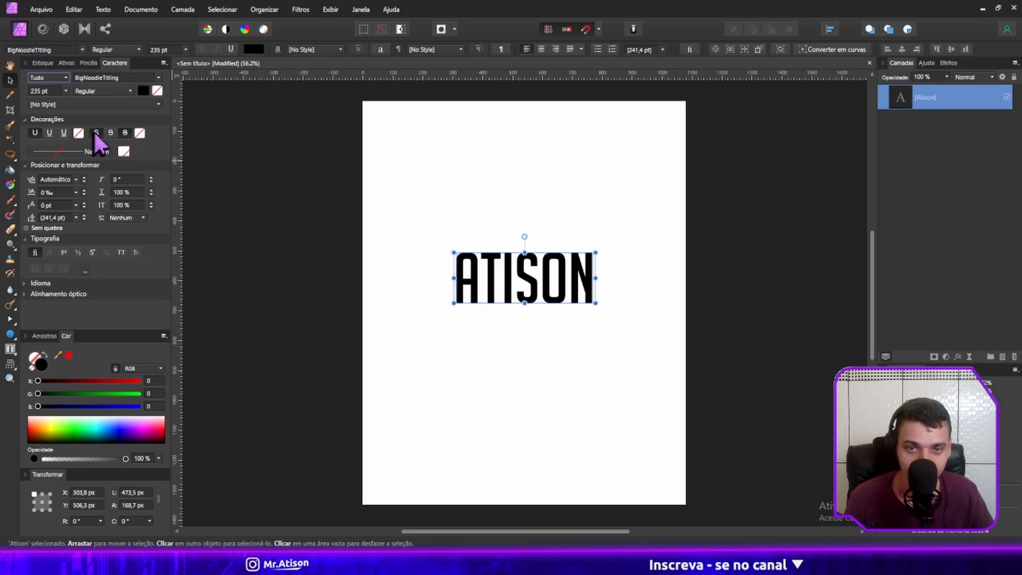
Add a solid light green outline of 12.5 pt to the artistic text.
click(66, 153)
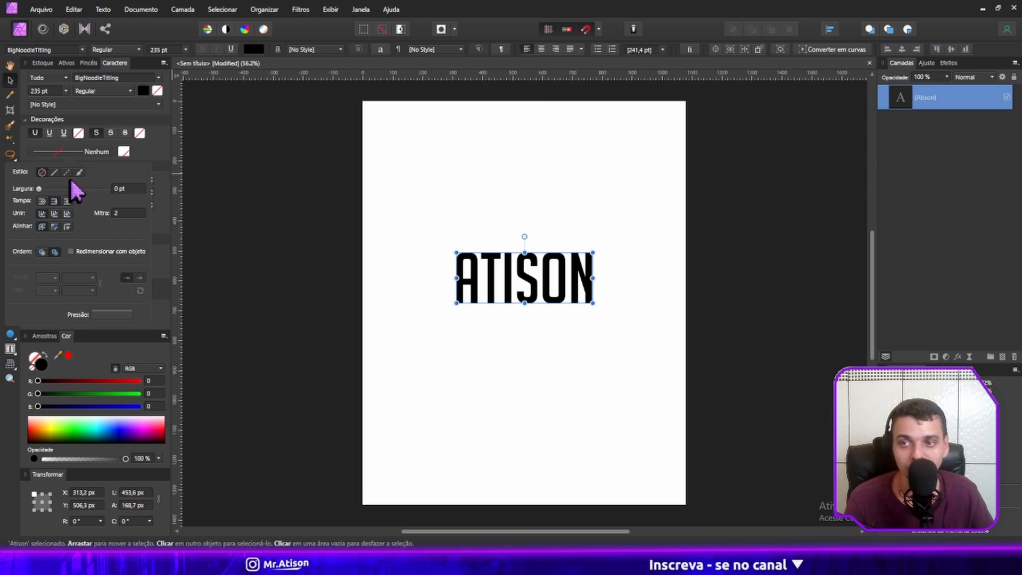
mouse_move(68, 190)
mouse_down()
mouse_move(84, 190)
mouse_move(55, 190)
mouse_up()
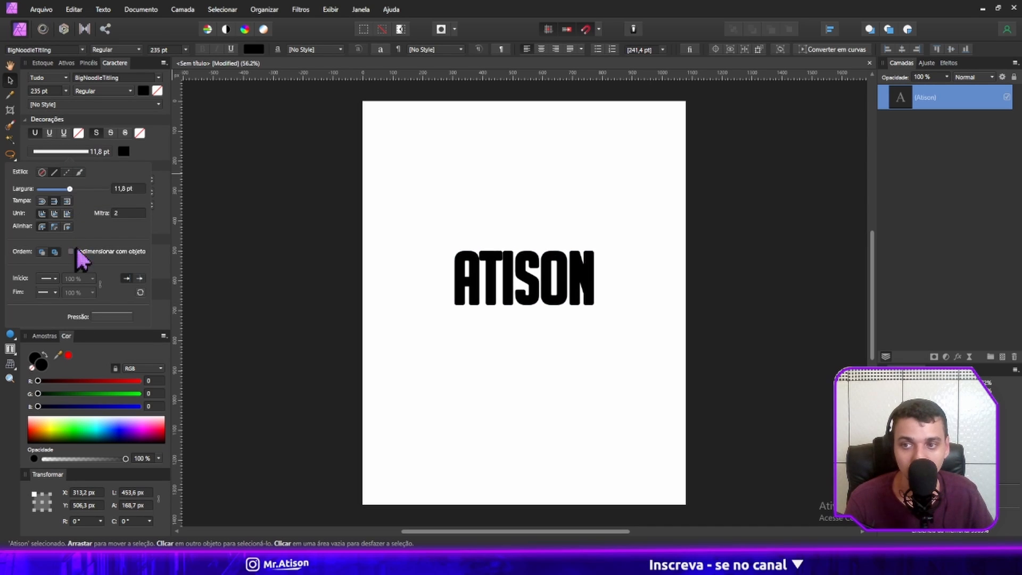
click(124, 151)
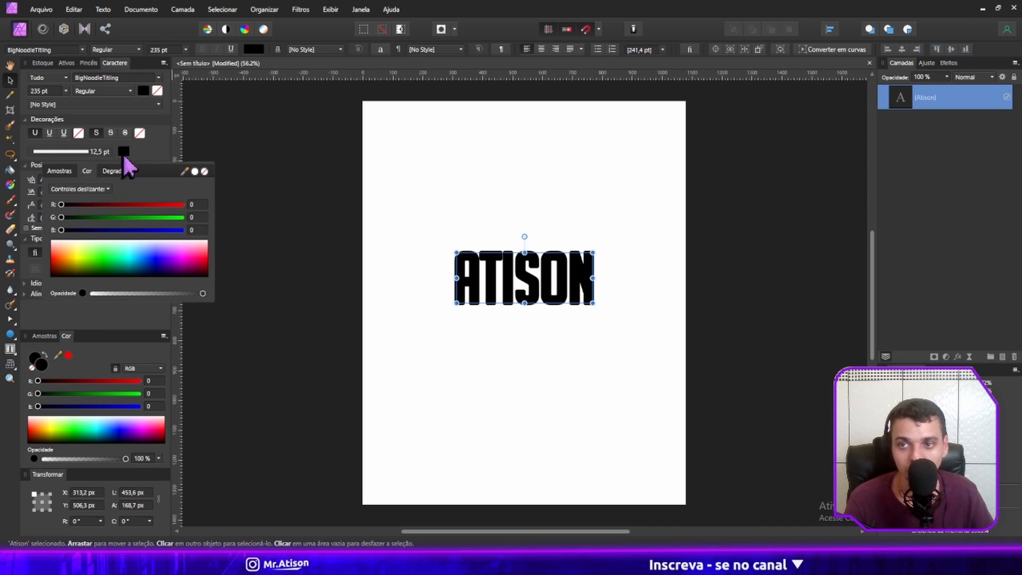
drag(109, 265, 99, 268)
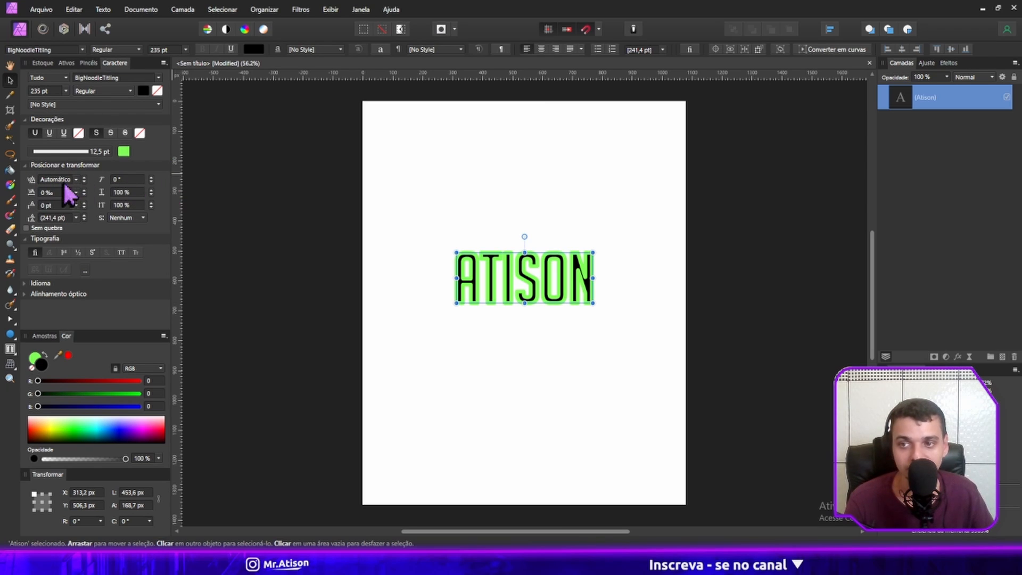
Try setting the kerning of the whole artistic text to 0 ‰, and deselect the text.
double_click(524, 291)
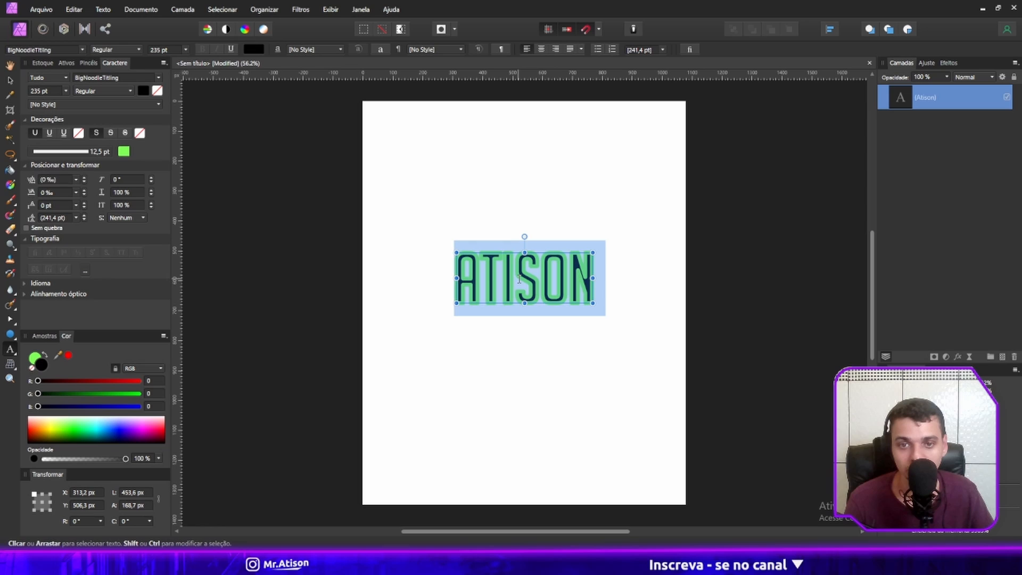
click(76, 193)
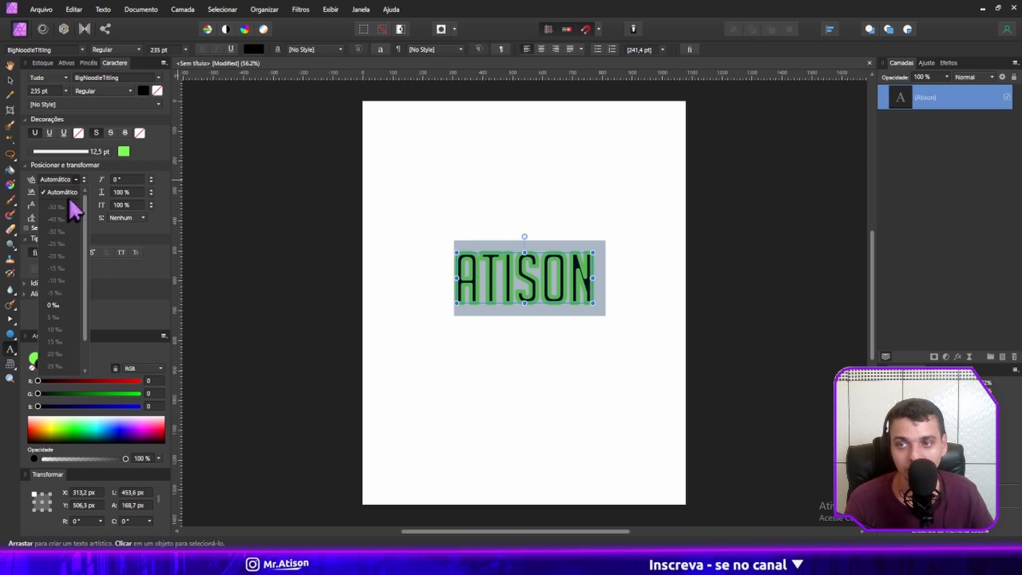
click(67, 304)
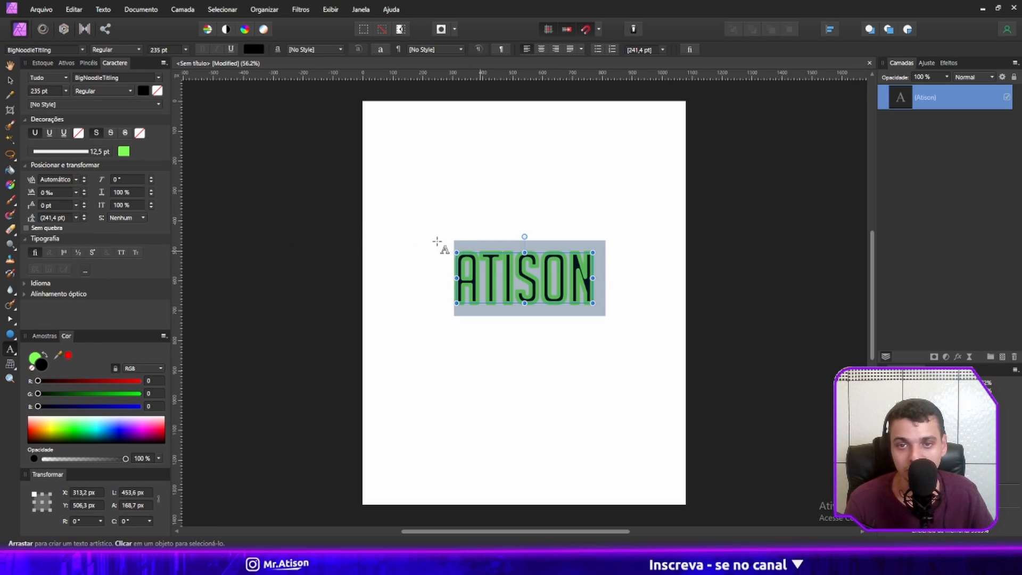
click(279, 228)
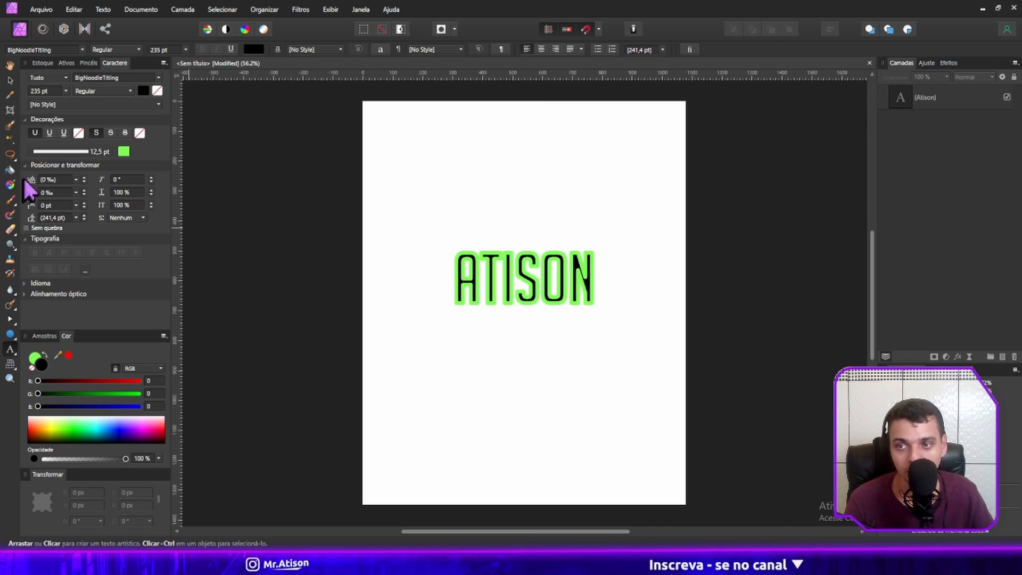
click(608, 323)
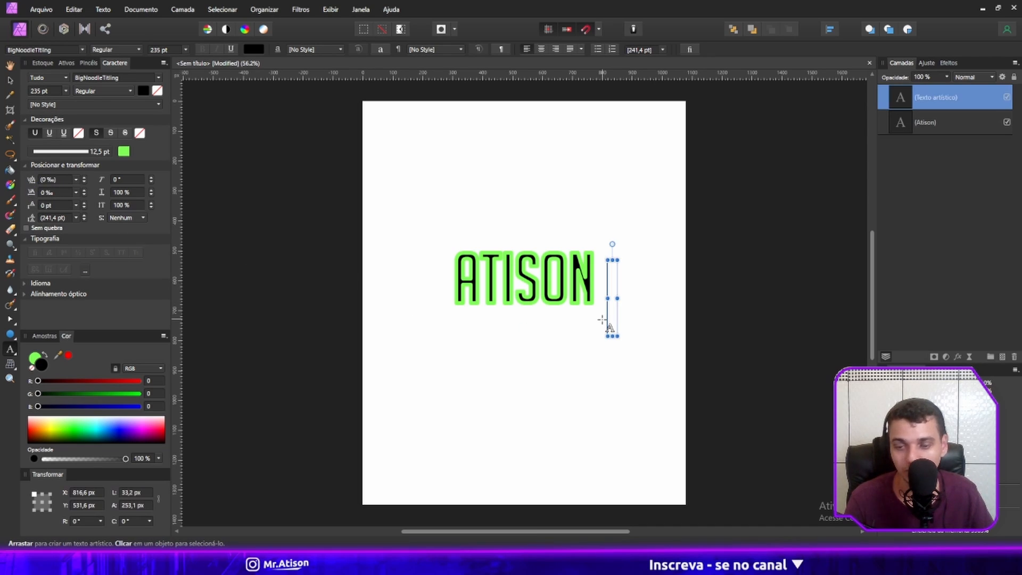
key(Escape)
key(Delete)
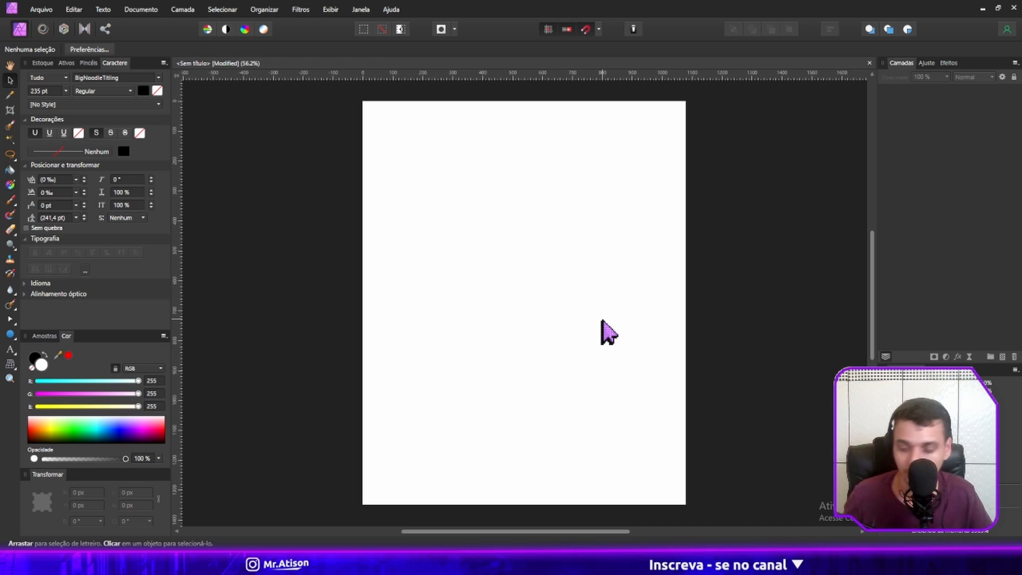
key(ctrl+z)
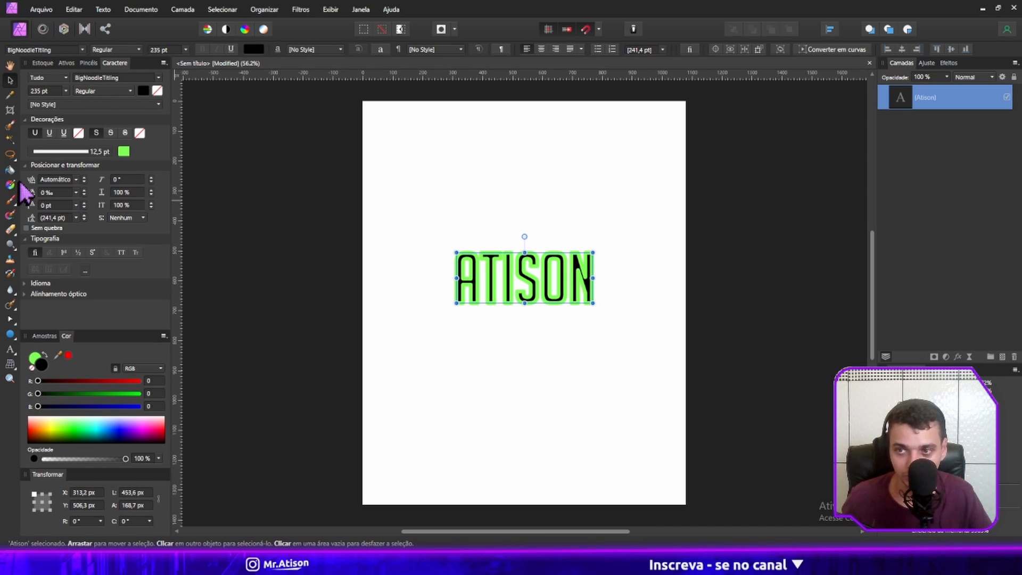
Move the outlined artistic text up to about Y 415 px.
drag(548, 297, 548, 271)
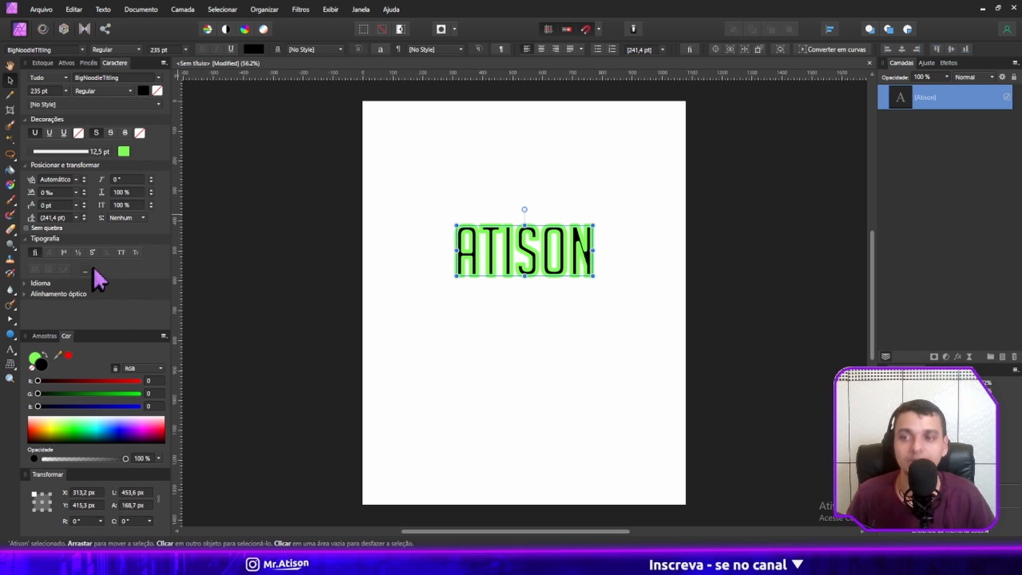
Set the tracking of the outlined artistic text to 40 ‰.
drag(33, 196, 703, 266)
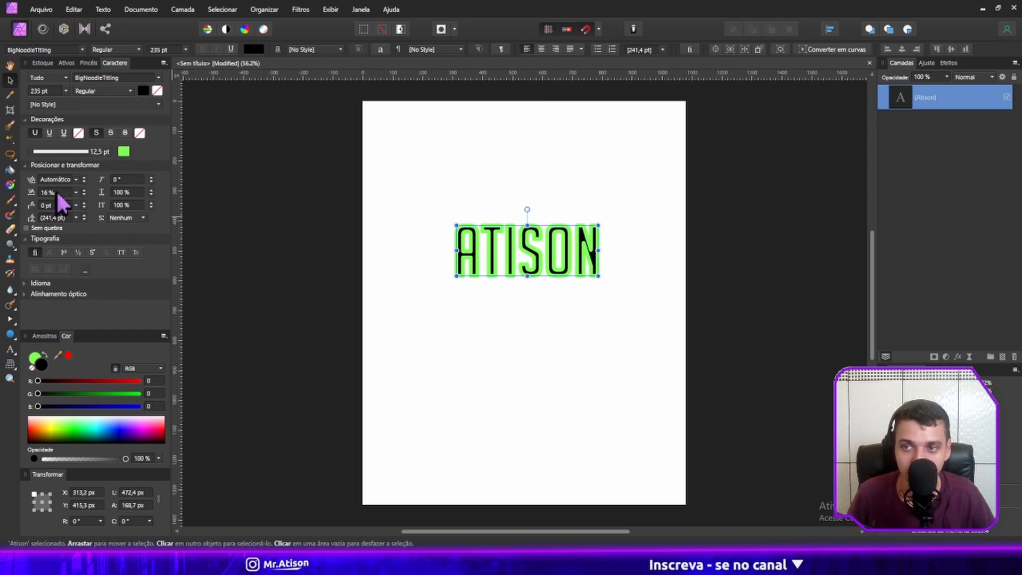
click(76, 192)
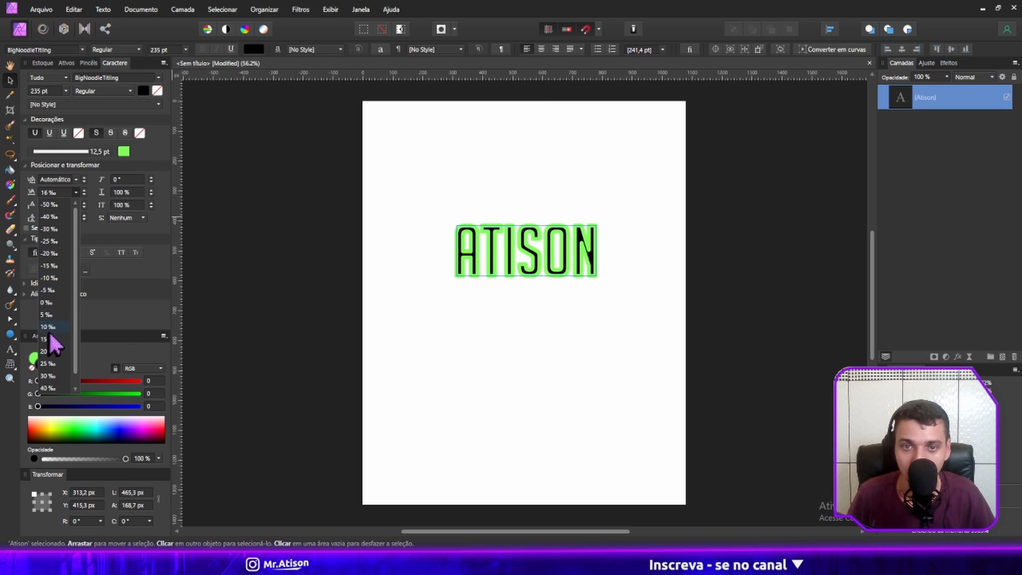
click(52, 376)
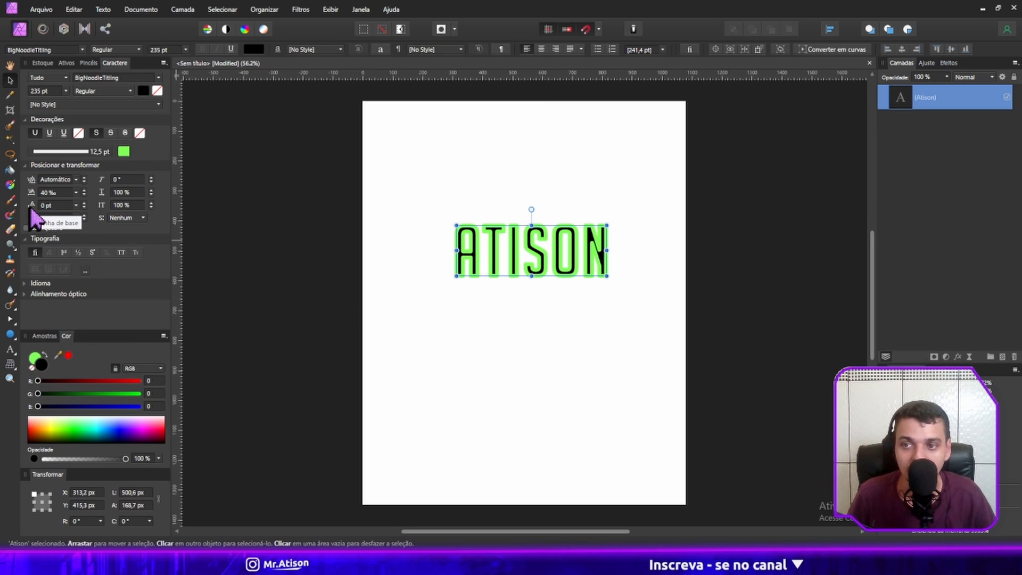
Duplicate the word inside the artistic text onto a second line directly below the first.
double_click(564, 250)
key(ctrl+a)
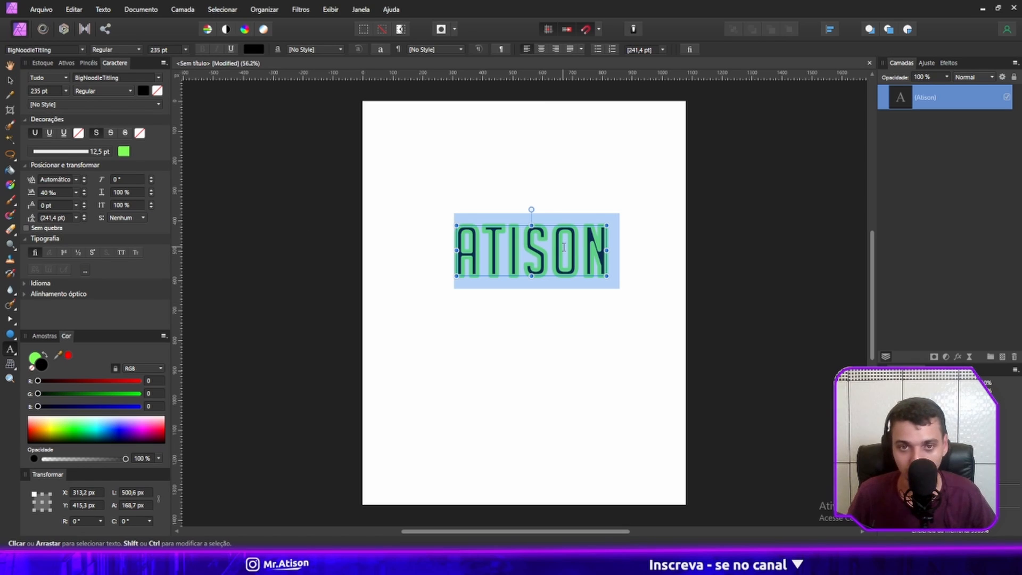
key(Right)
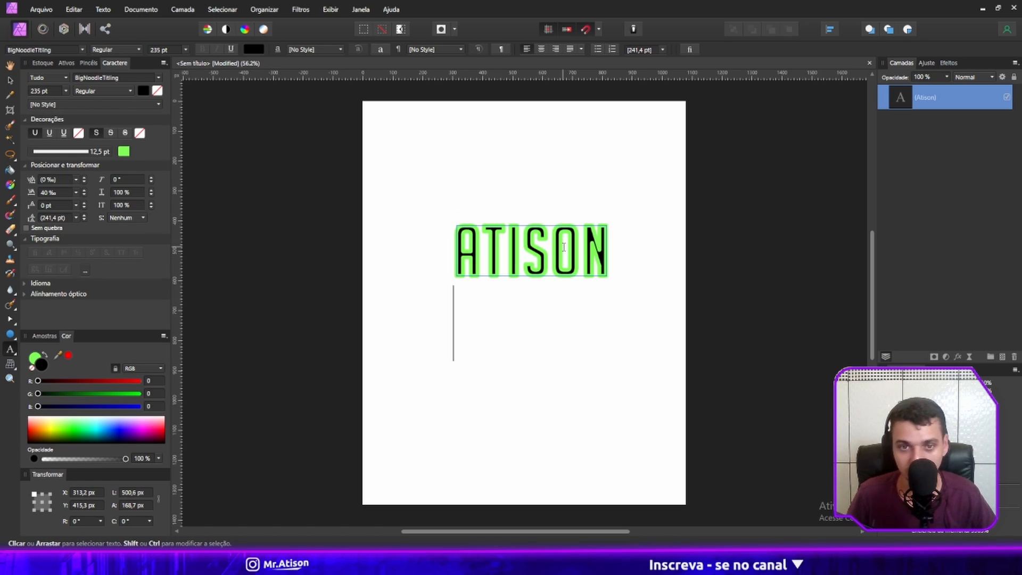
text(Atison)
key(Escape)
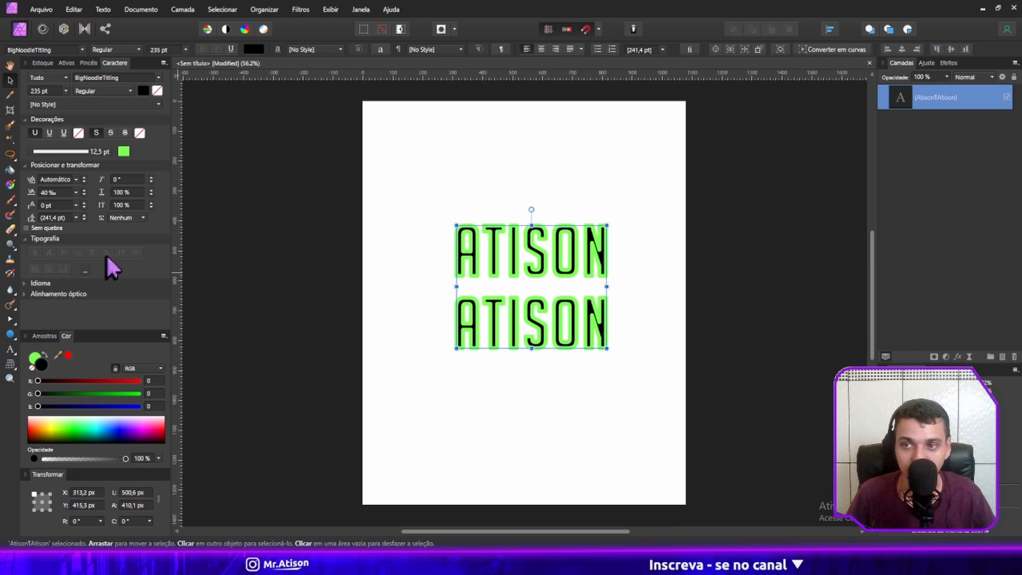
Try different leading override values on the two-line artistic text, ending at 226,4 pt.
drag(33, 194, 130, 238)
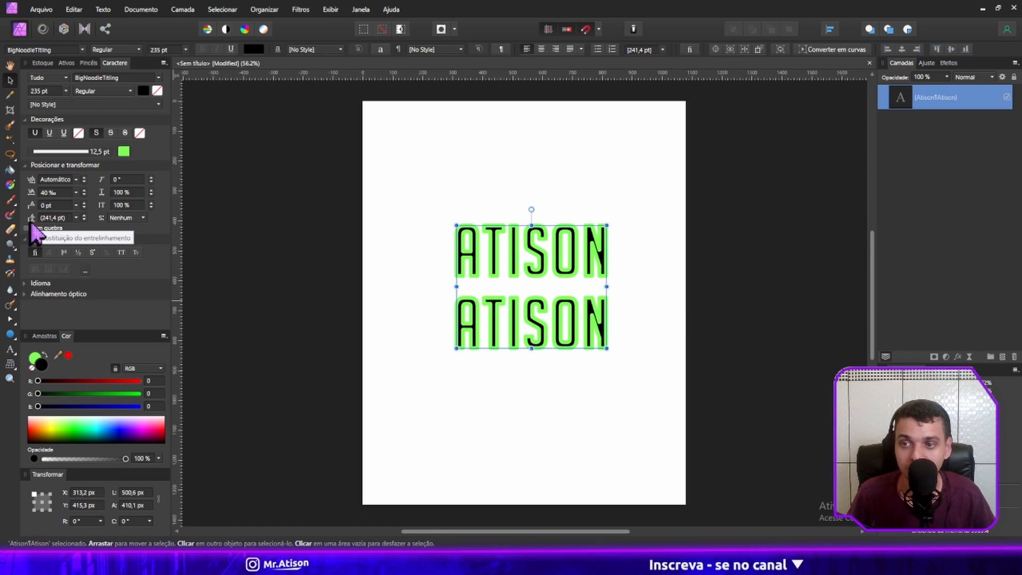
drag(31, 219, 109, 223)
click(76, 218)
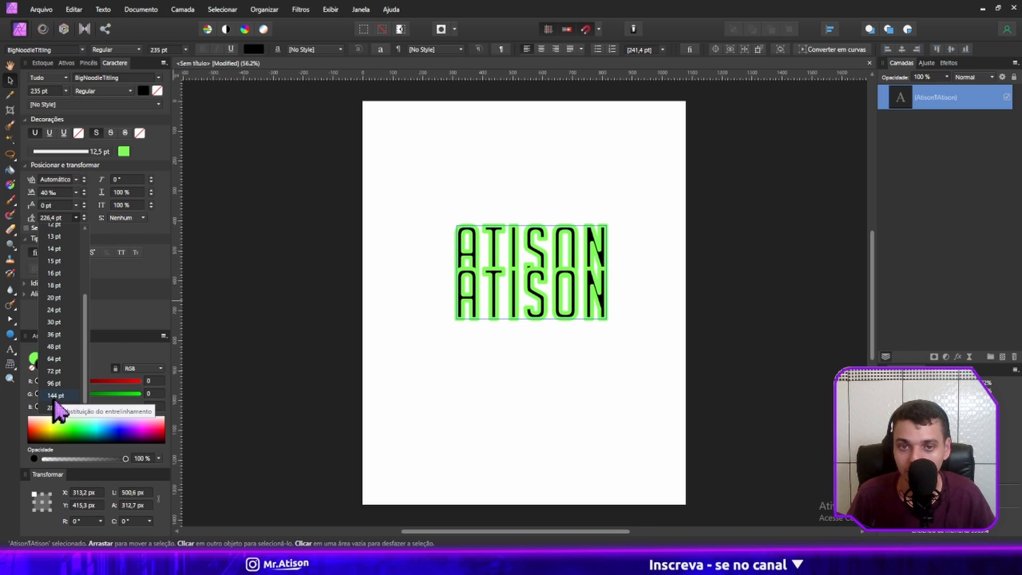
click(159, 148)
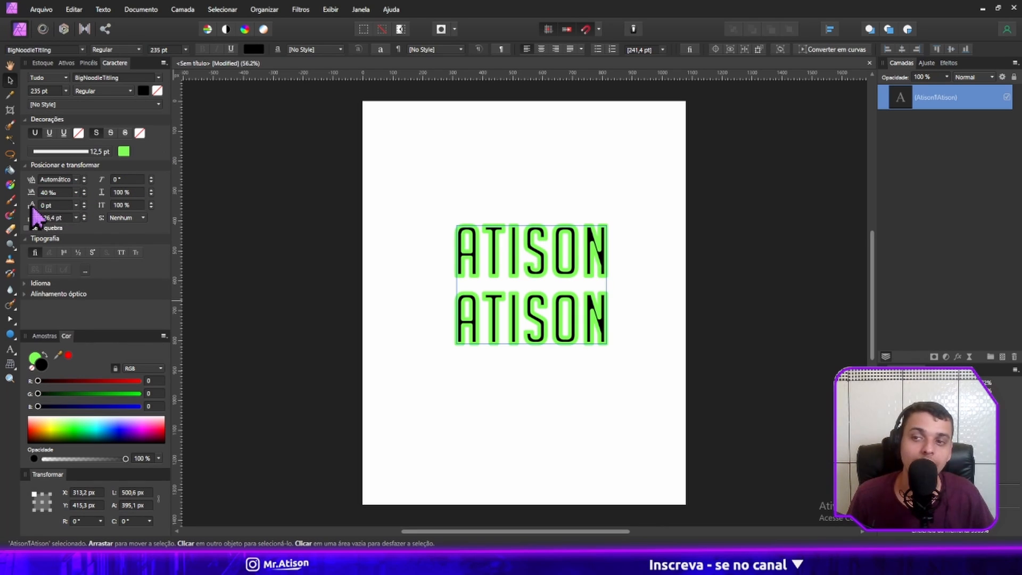
Delete the second line's word from the artistic text and finish editing.
triple_click(518, 319)
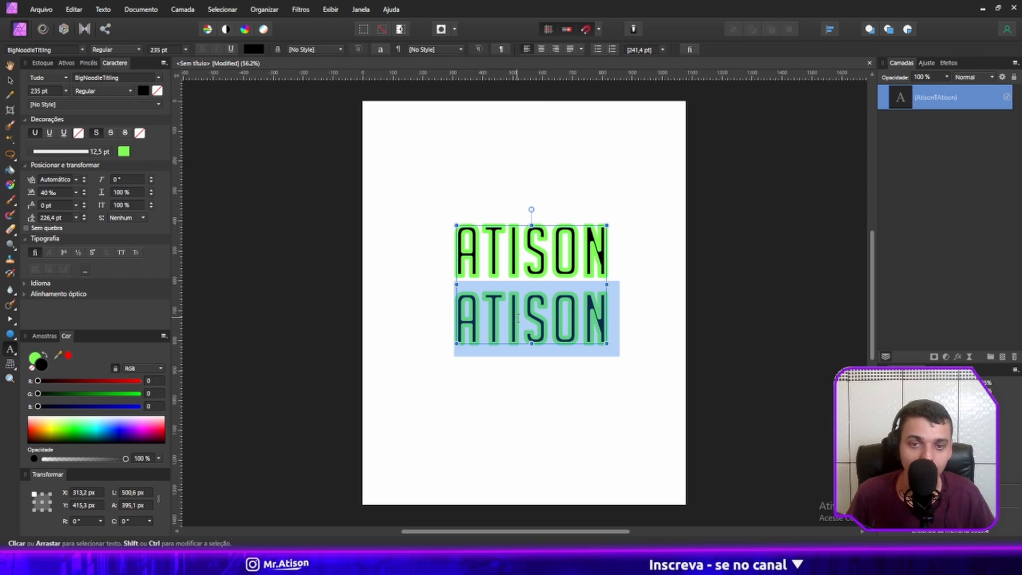
key(BackSpace)
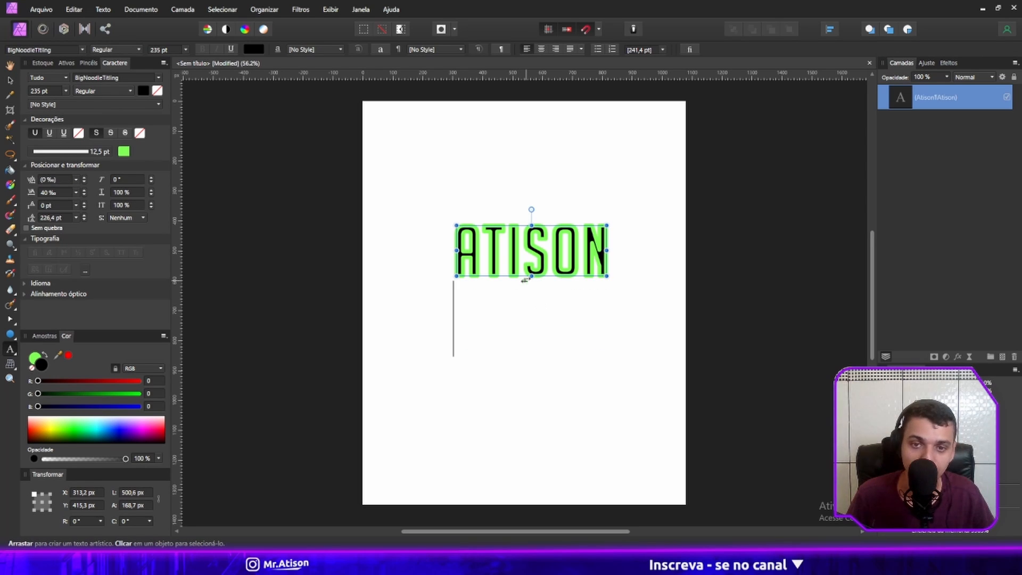
key(Escape)
Try a baseline shift of -4 pt on the artistic text and reset it to 0 pt.
scroll(524, 276, up, 2)
scroll(526, 276, up, 1)
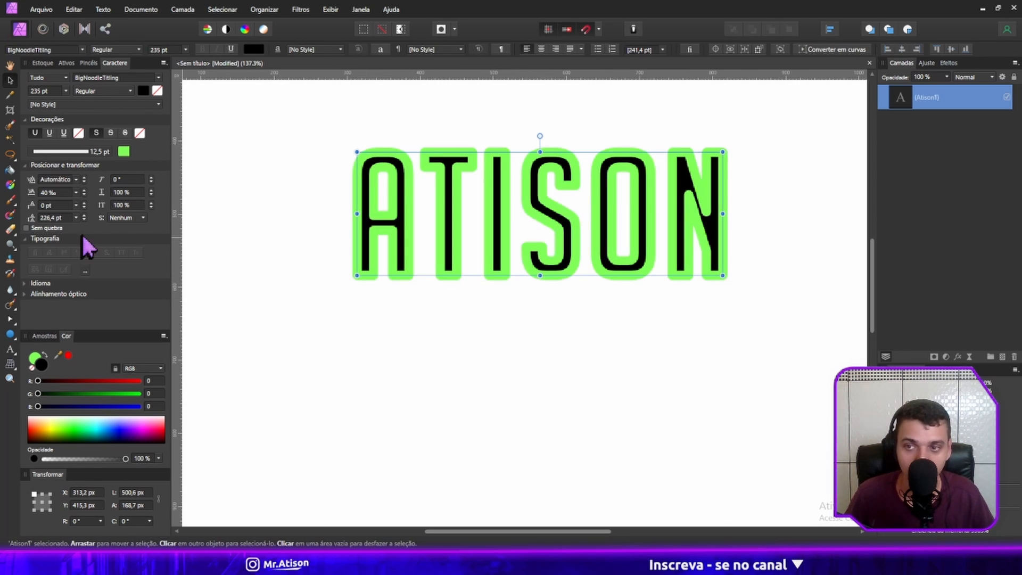
drag(30, 209, 171, 229)
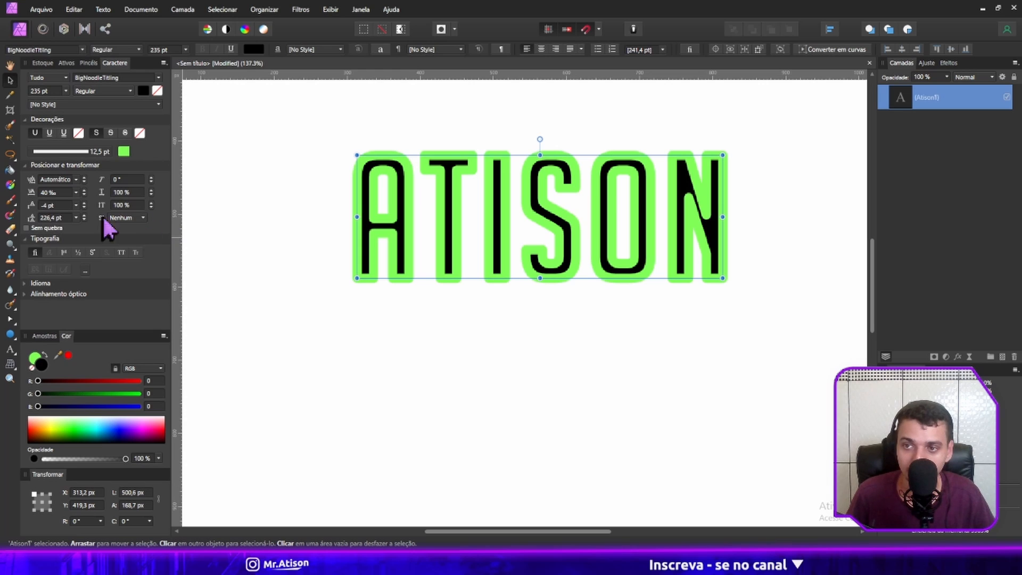
click(52, 206)
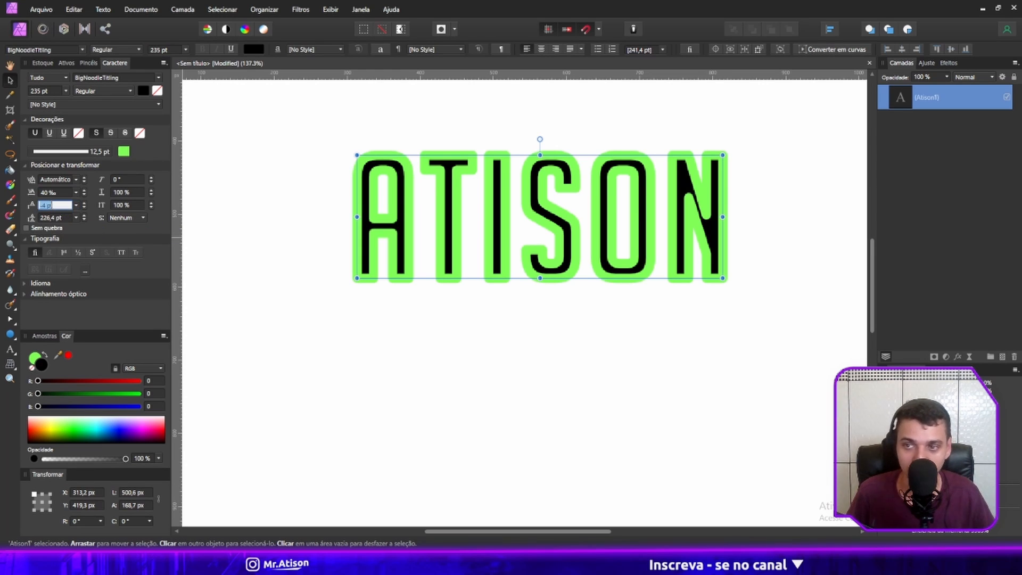
text(0)
key(Return)
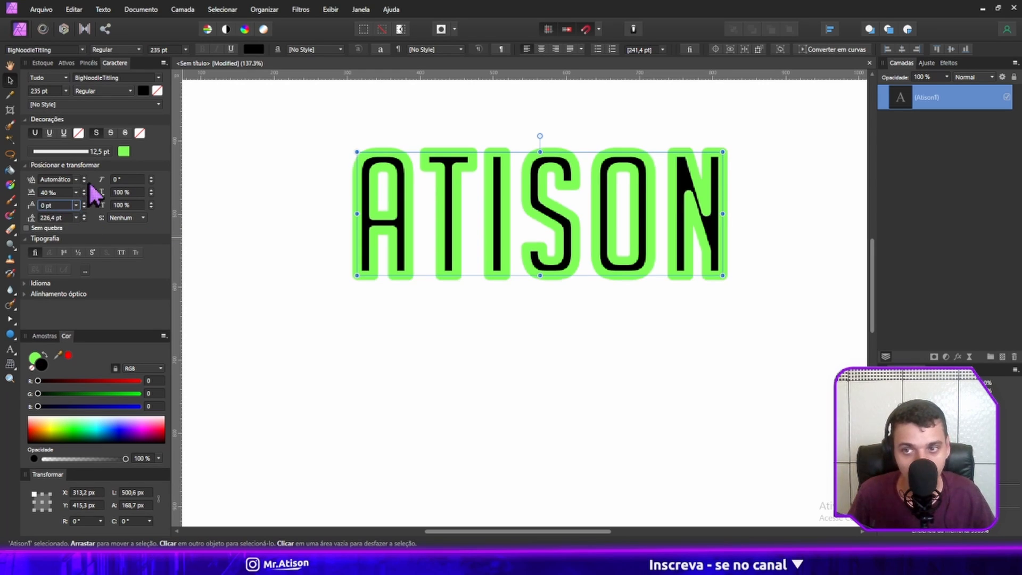
Set the artistic text's shear to 19°, horizontal scale to 120 % and vertical scale to 102 %.
drag(103, 182, 393, 228)
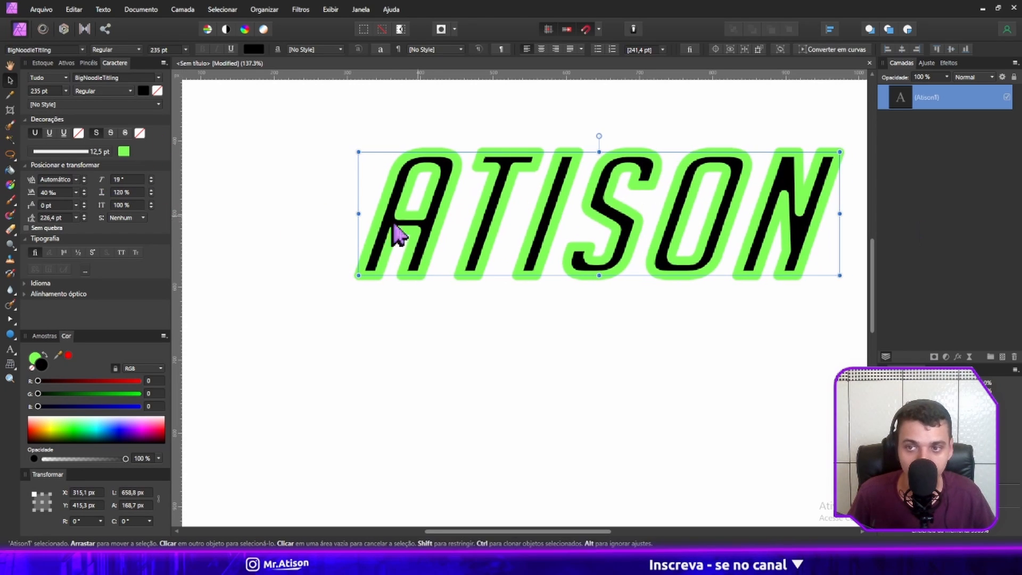
drag(101, 206, 142, 244)
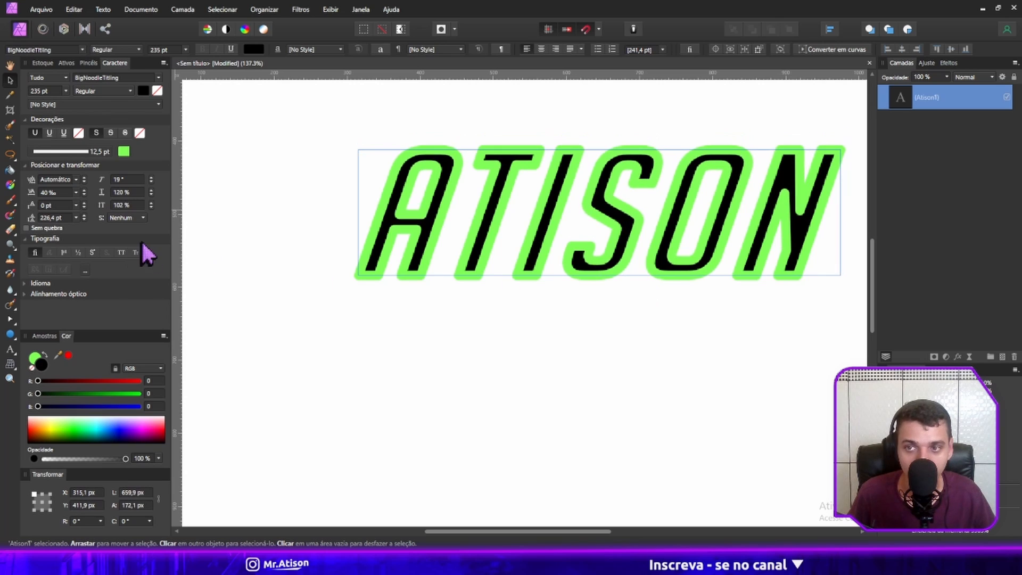
Try the superscript and subscript settings on the artistic text, and undo them back to none.
click(118, 218)
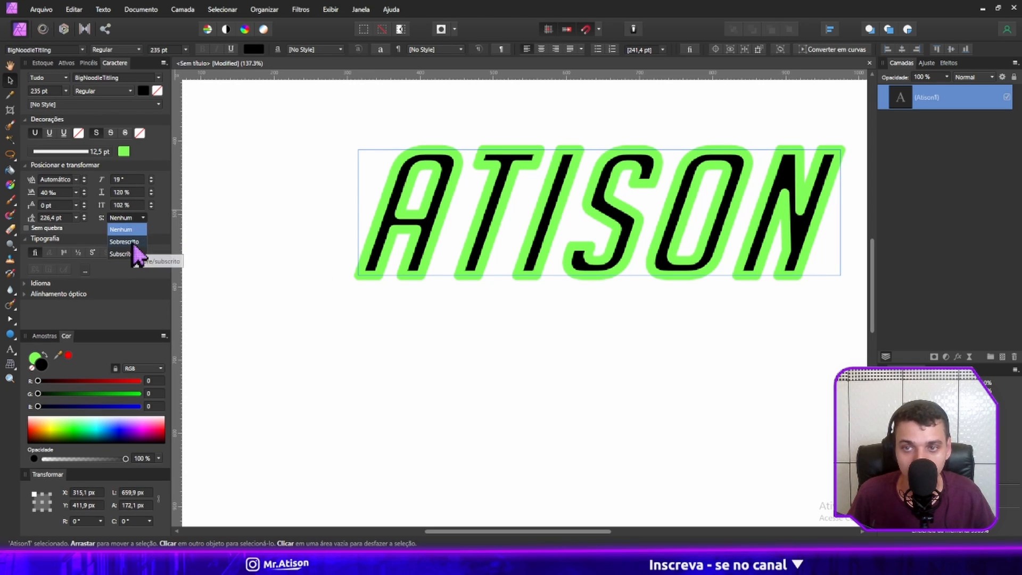
click(132, 242)
click(142, 219)
click(126, 229)
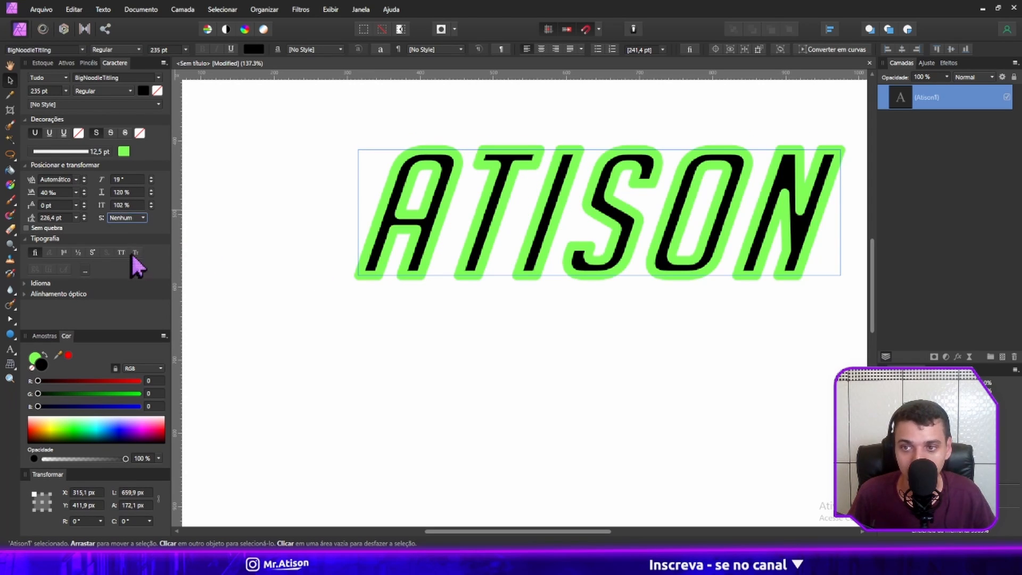
click(132, 219)
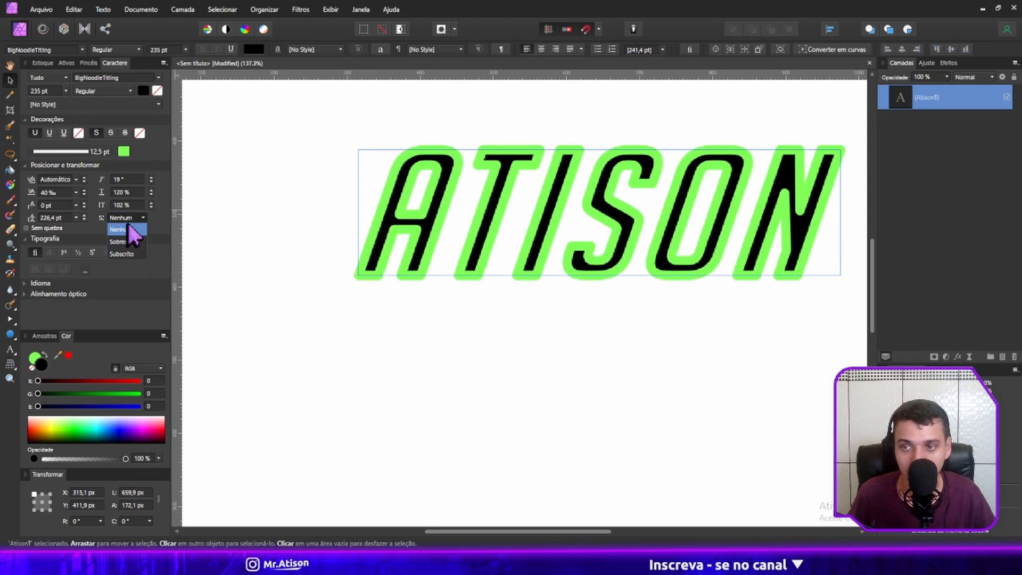
click(127, 256)
key(ctrl+z)
key(ctrl+z)
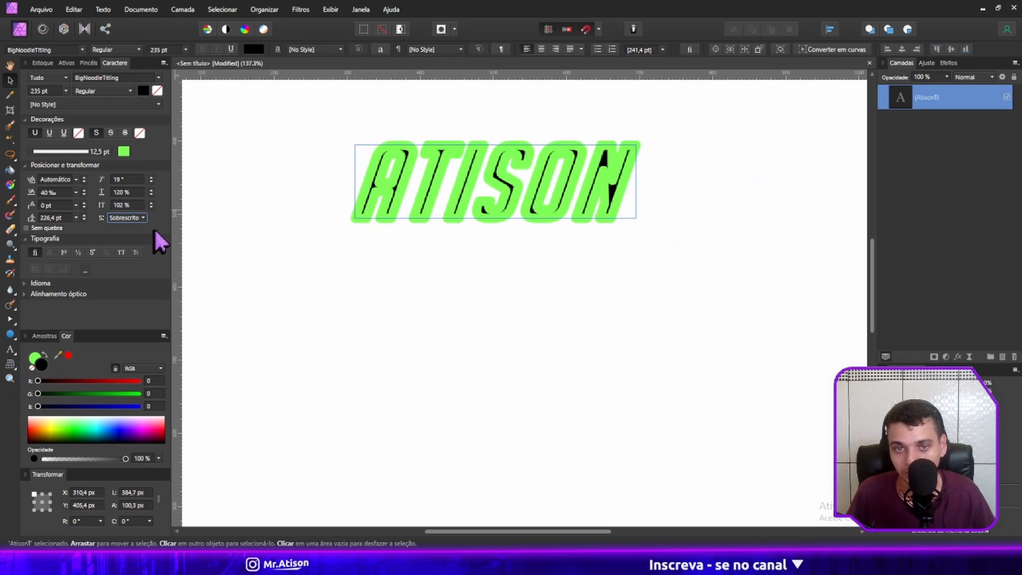
key(ctrl+z)
Set the artistic text's shear to 0°.
click(130, 180)
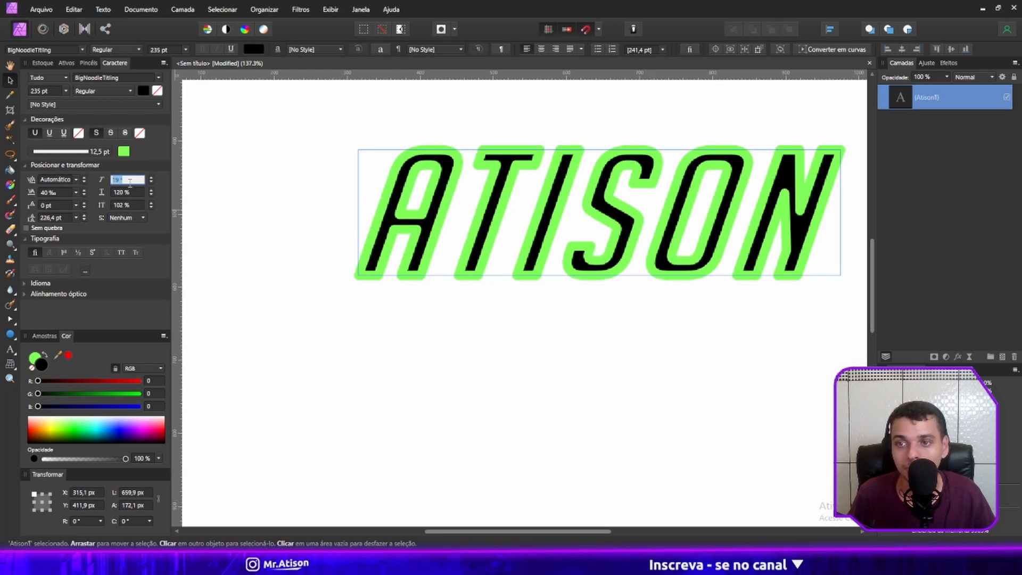
text(0)
key(Return)
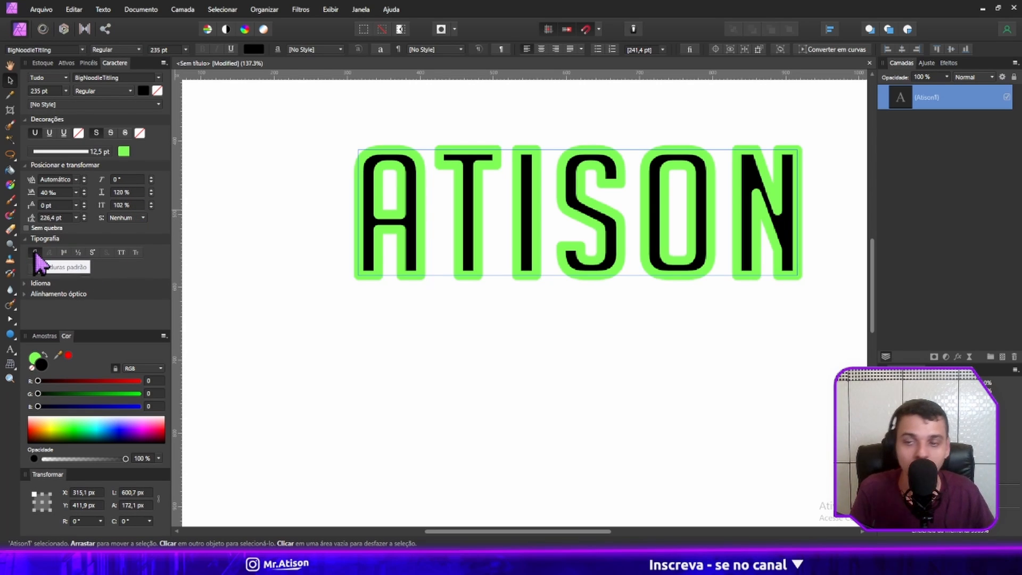
Add a new artistic text reading "fi" at about 129,5 pt below the large word.
click(10, 349)
drag(457, 378, 507, 448)
text(fi)
key(Escape)
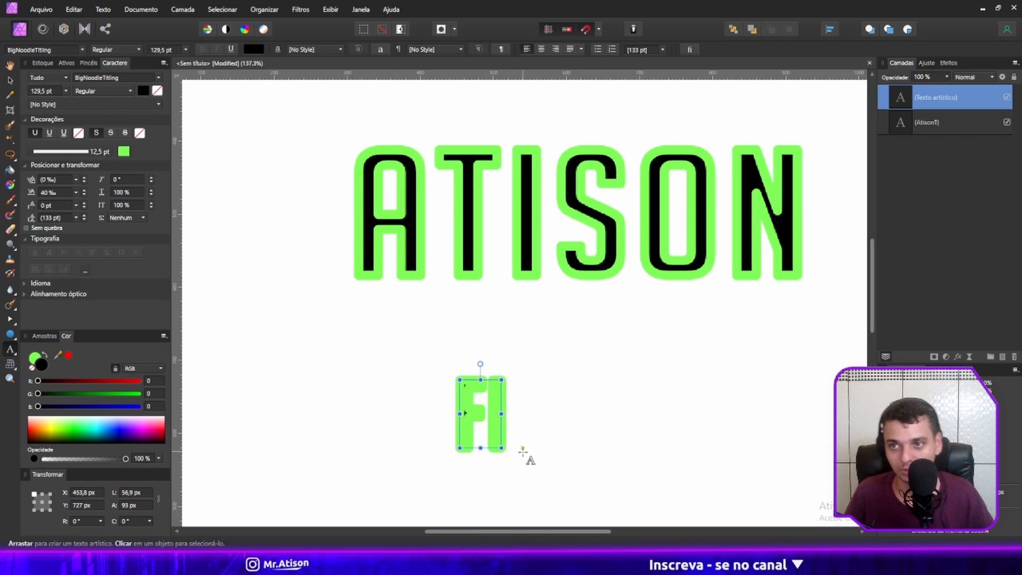
Reduce the outline width of the "fi" text to 0,8 pt.
click(101, 152)
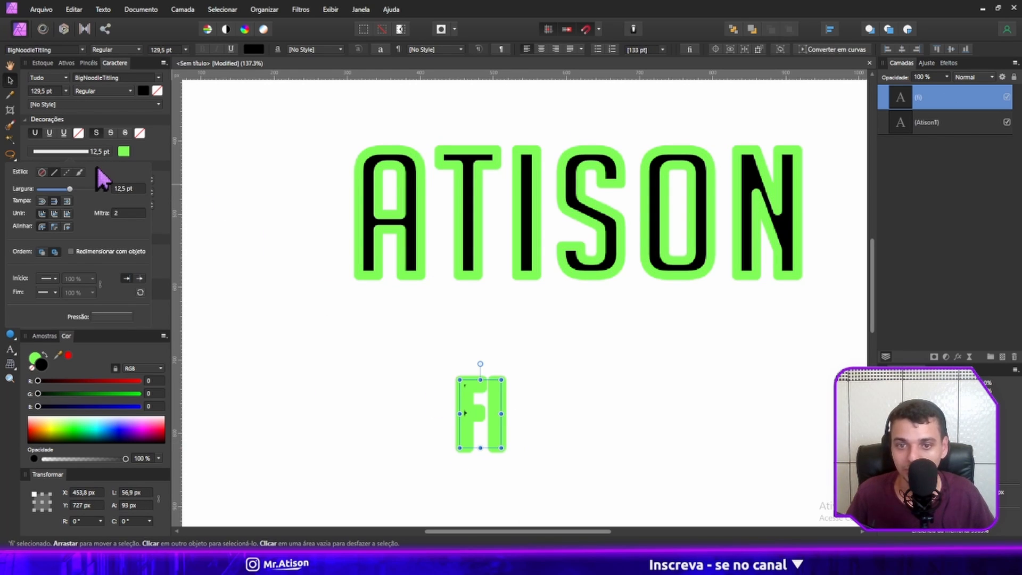
click(86, 154)
click(86, 155)
drag(53, 190, 39, 190)
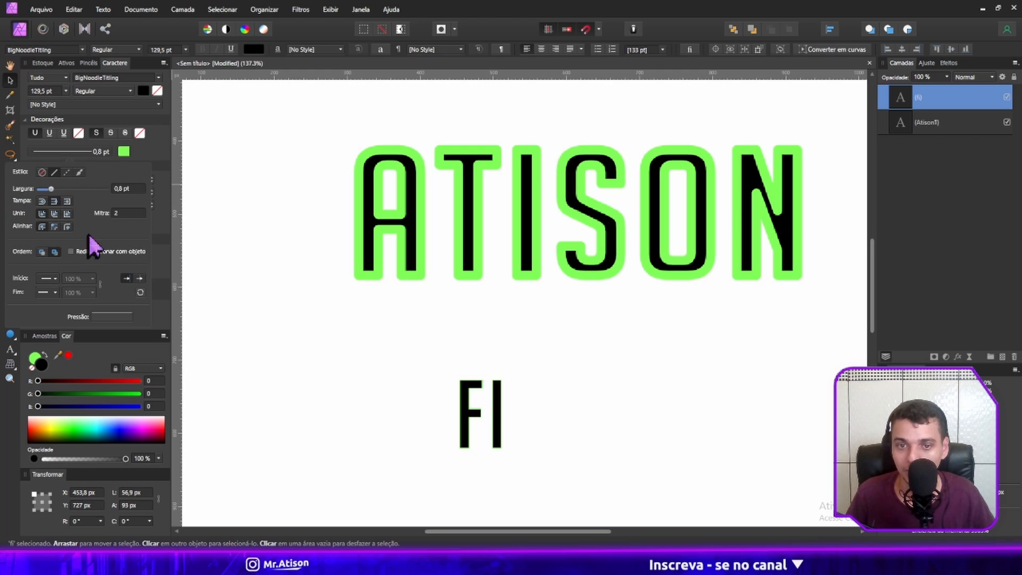
Move the "fi" text slightly up and to the right, set its font to AaronBecker, and deselect it.
drag(493, 426, 529, 388)
click(56, 49)
scroll(68, 128, up, 15)
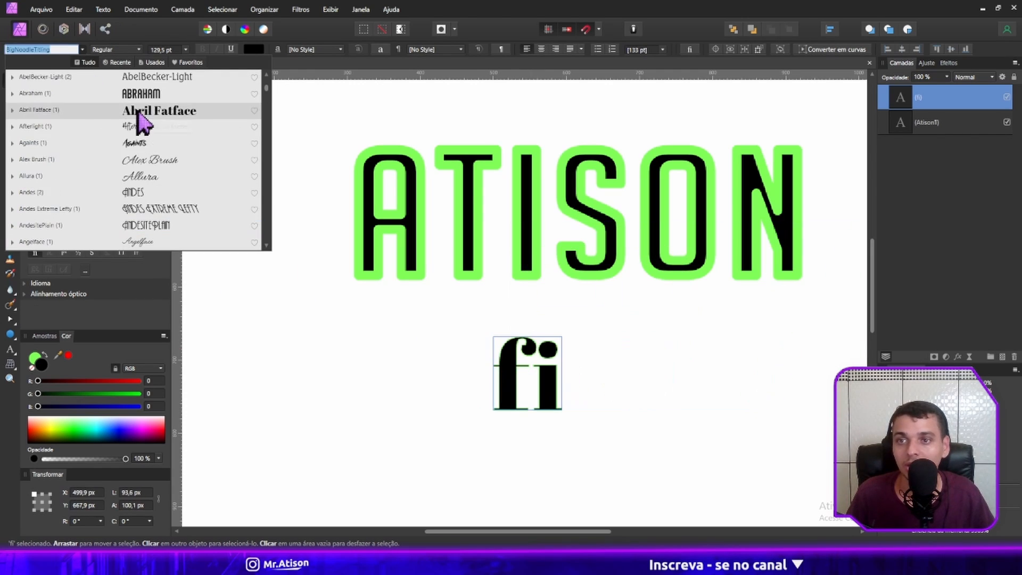
click(152, 112)
click(570, 376)
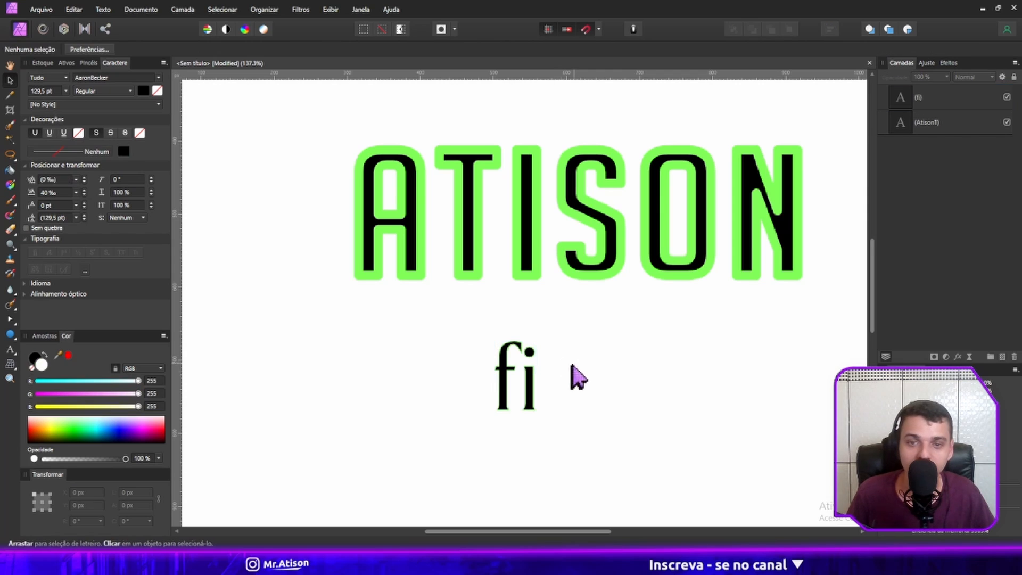
Reselect the "fi" text, search the fonts for "liam", and apply LiamBecker to it.
scroll(532, 379, down, 1)
click(496, 351)
scroll(496, 351, up, 3)
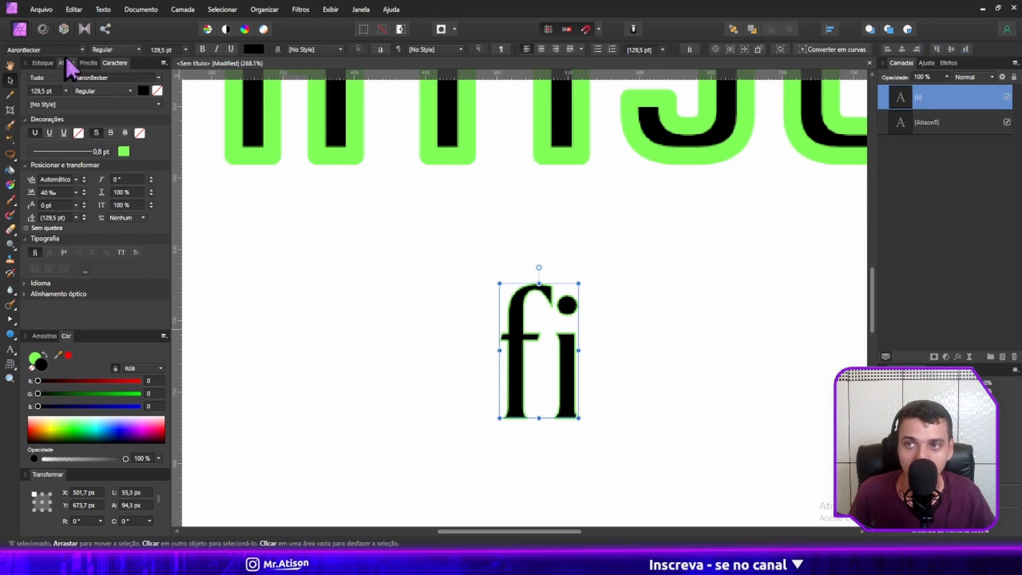
click(48, 51)
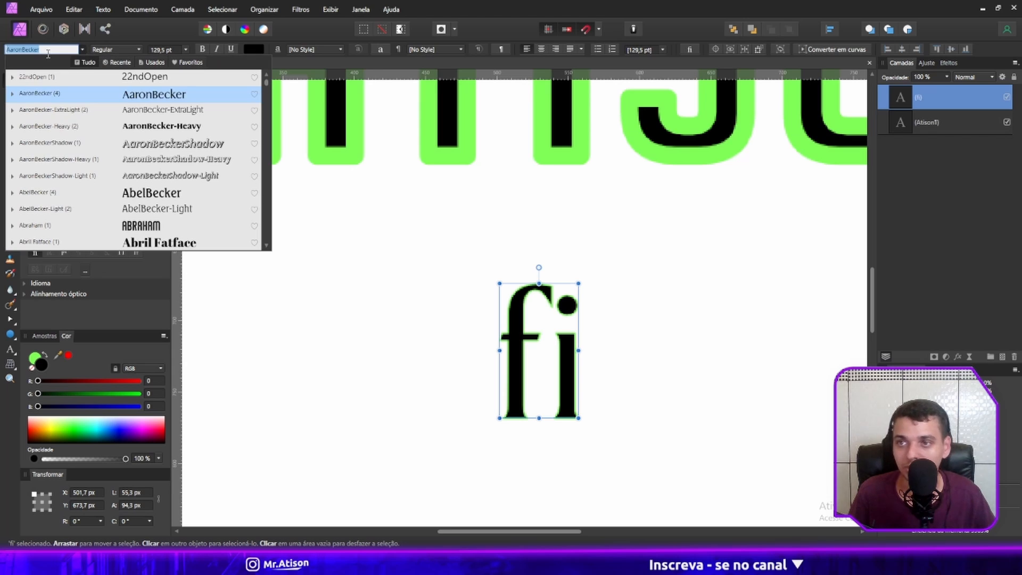
text(liam)
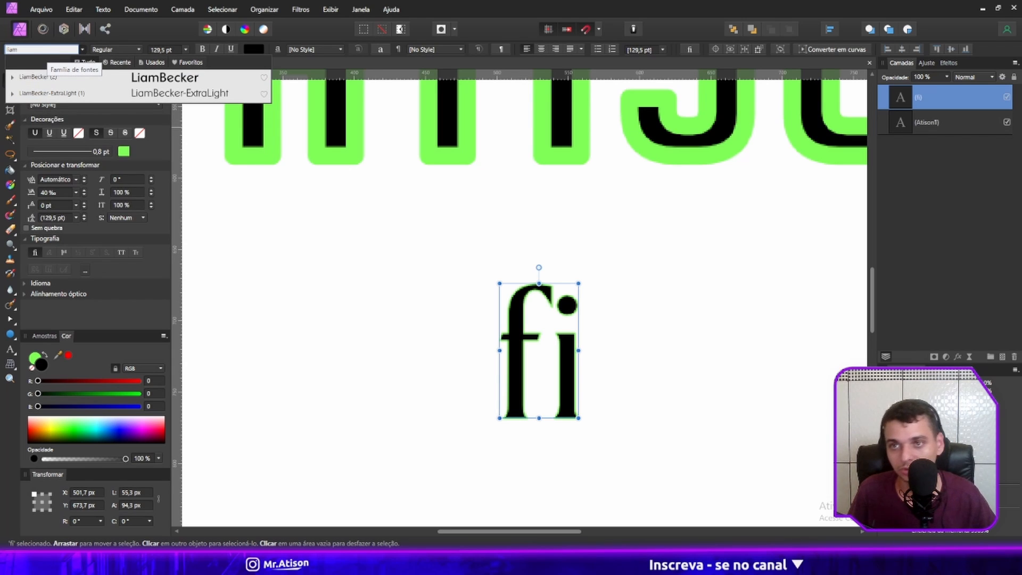
key(Down)
key(Down)
key(Up)
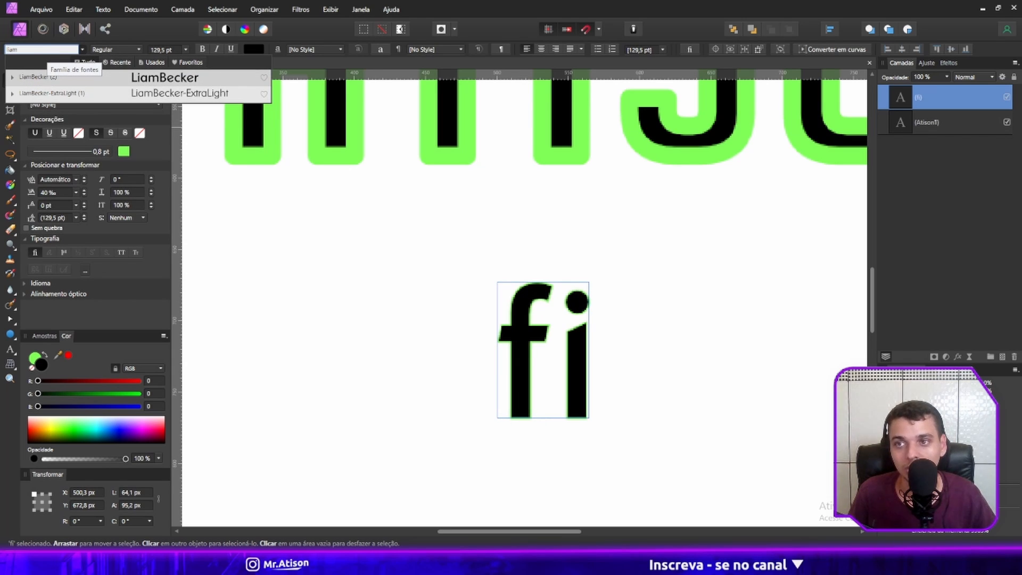
Search the fonts for "liam" again and apply LiamBecker to the "fi" text.
key(BackSpace)
key(BackSpace)
key(BackSpace)
key(BackSpace)
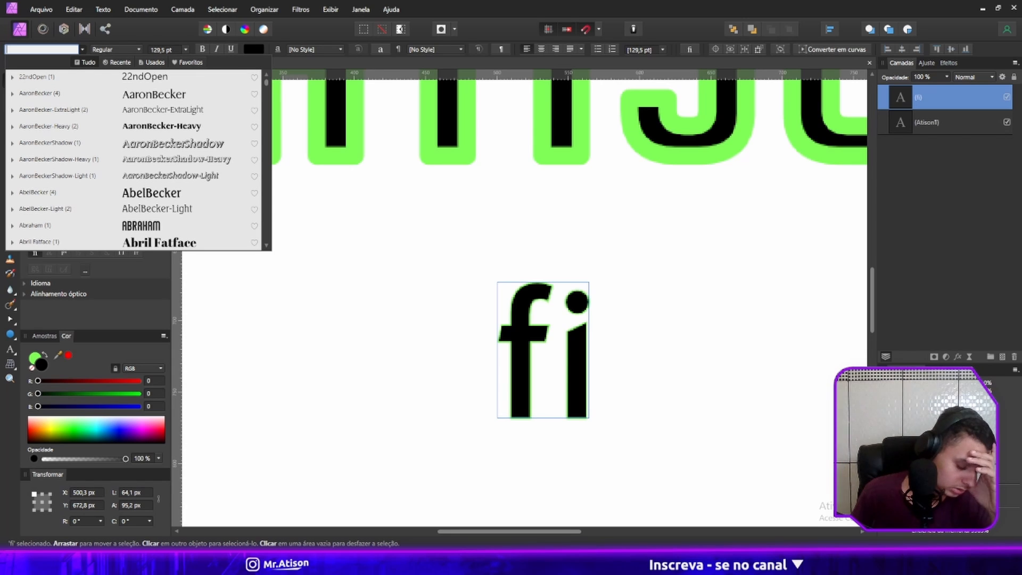
text(lka)
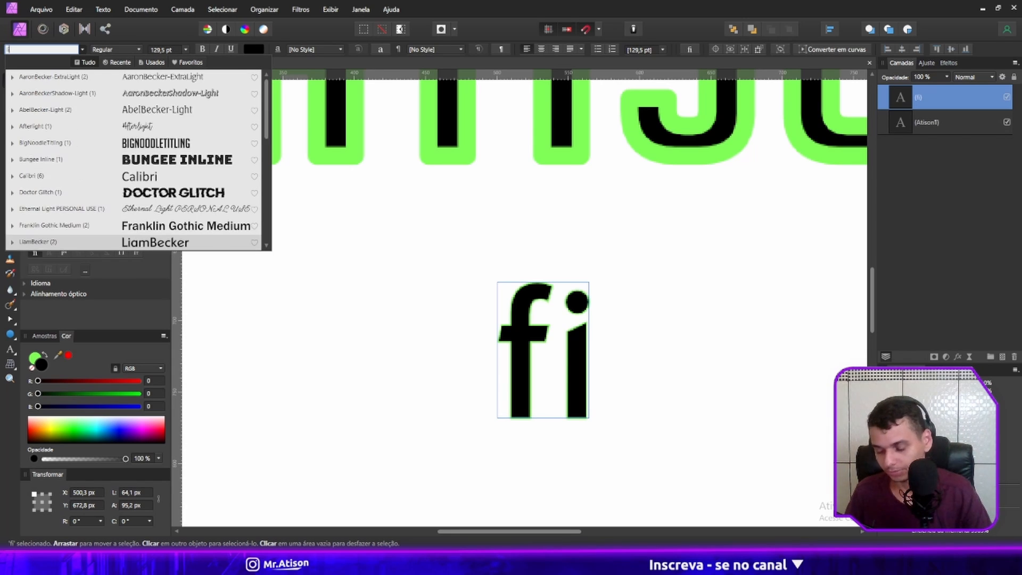
key(BackSpace)
key(BackSpace)
key(BackSpace)
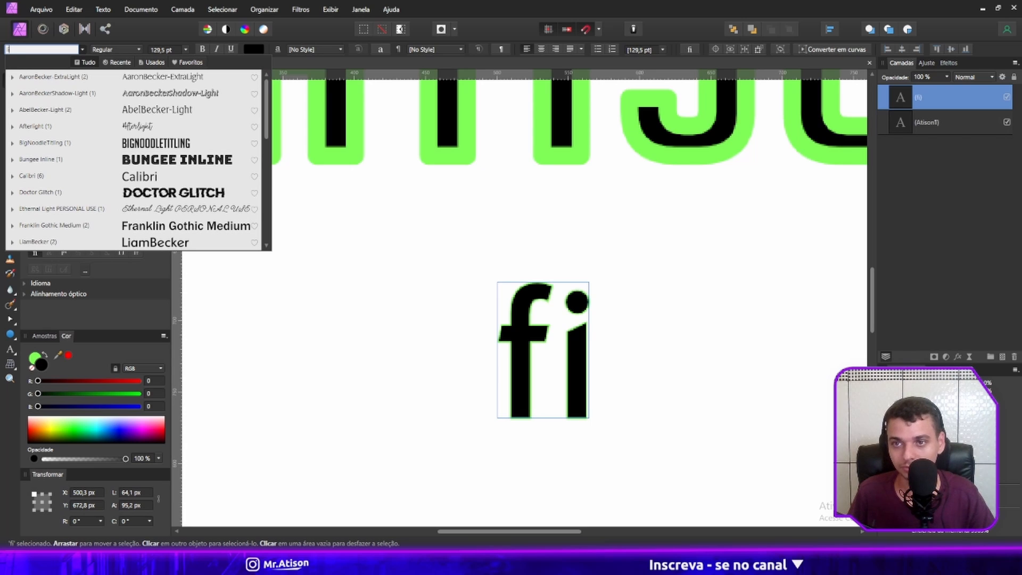
text(liam)
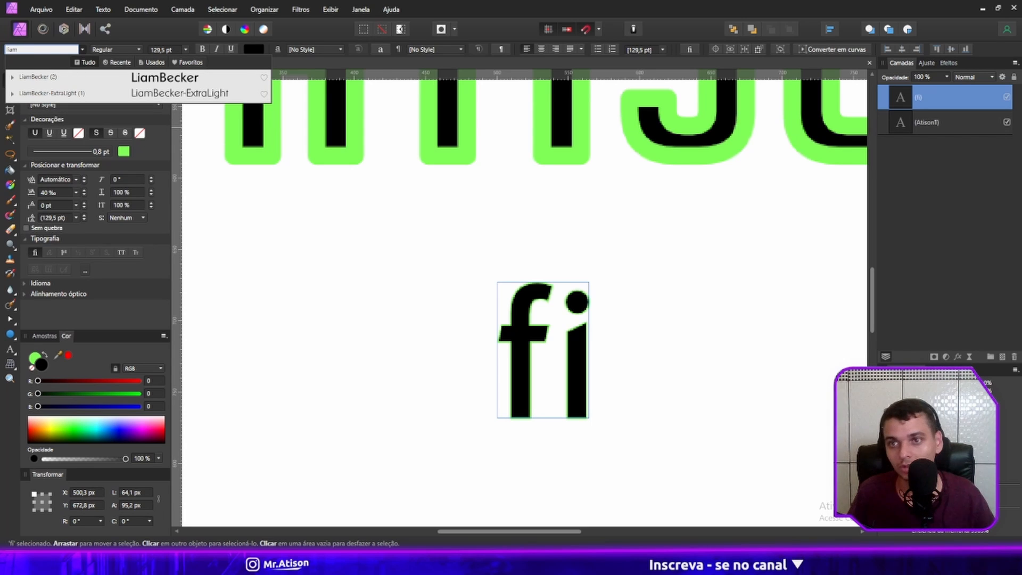
click(170, 80)
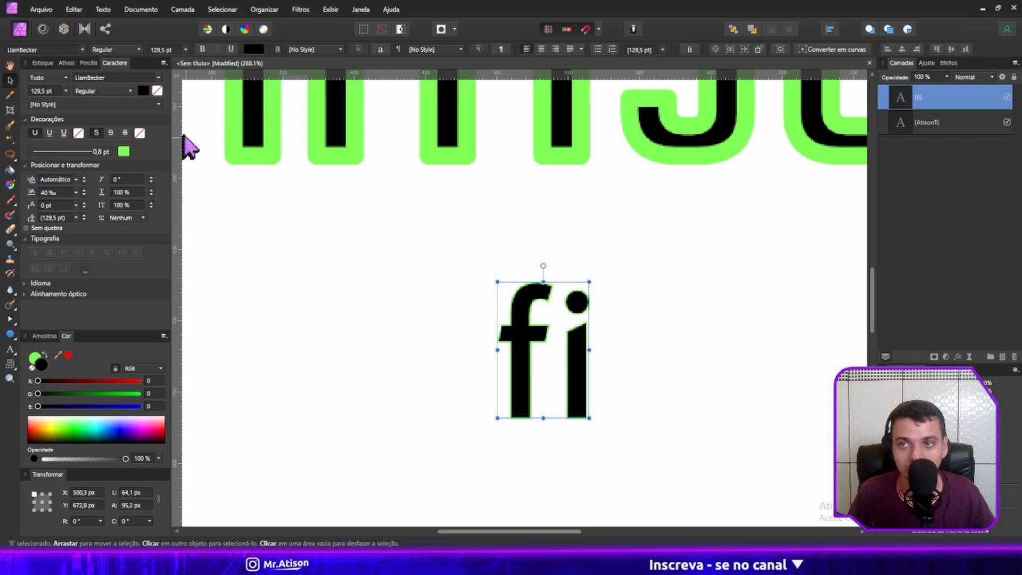
Try the letter groups "xci" and "xchi" in place of the small text, and restore it to "fi".
double_click(539, 342)
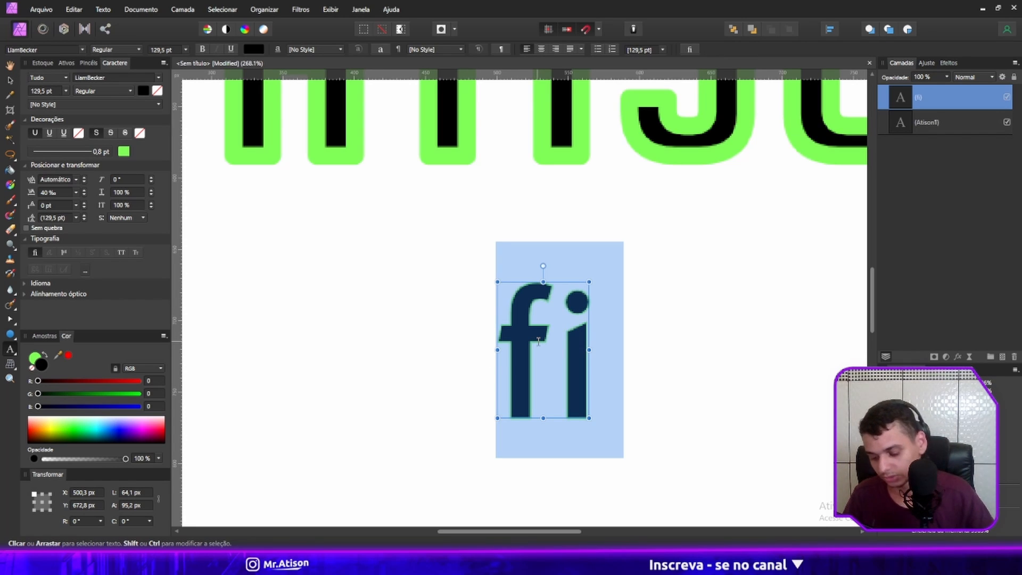
text(xi)
key(BackSpace)
text(ci)
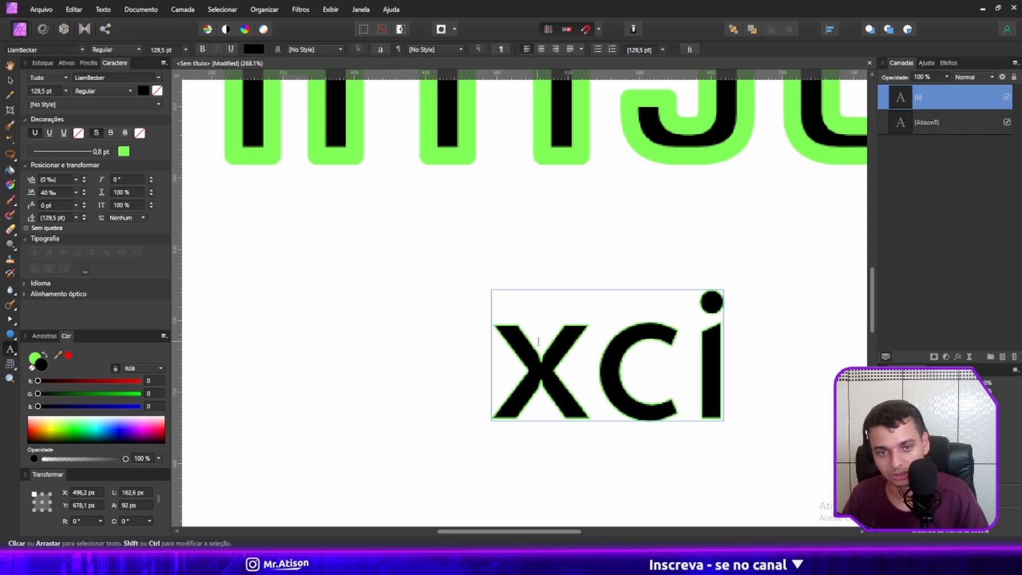
key(BackSpace)
key(BackSpace)
text(chi)
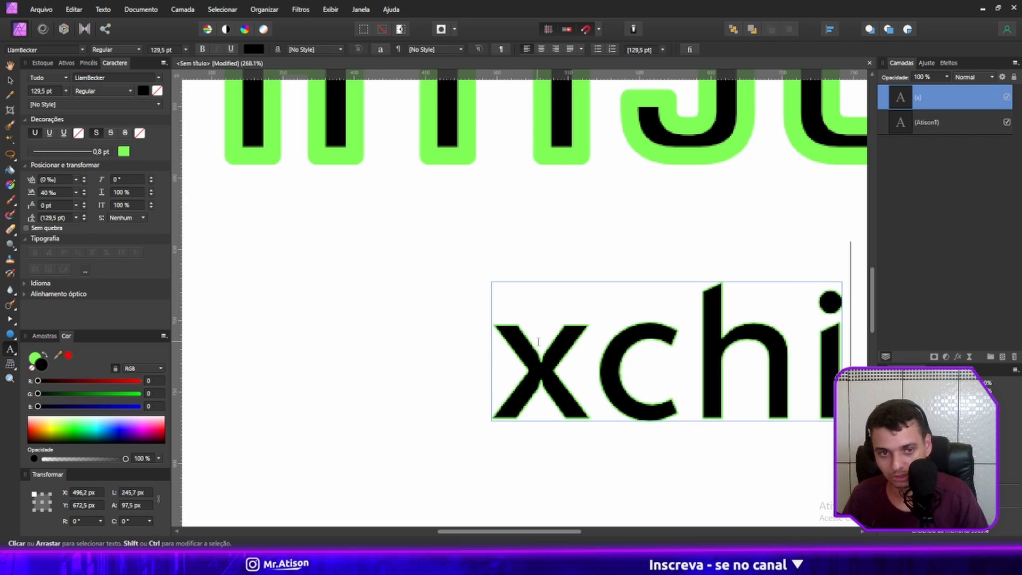
key(BackSpace)
key(BackSpace)
key(BackSpace)
key(BackSpace)
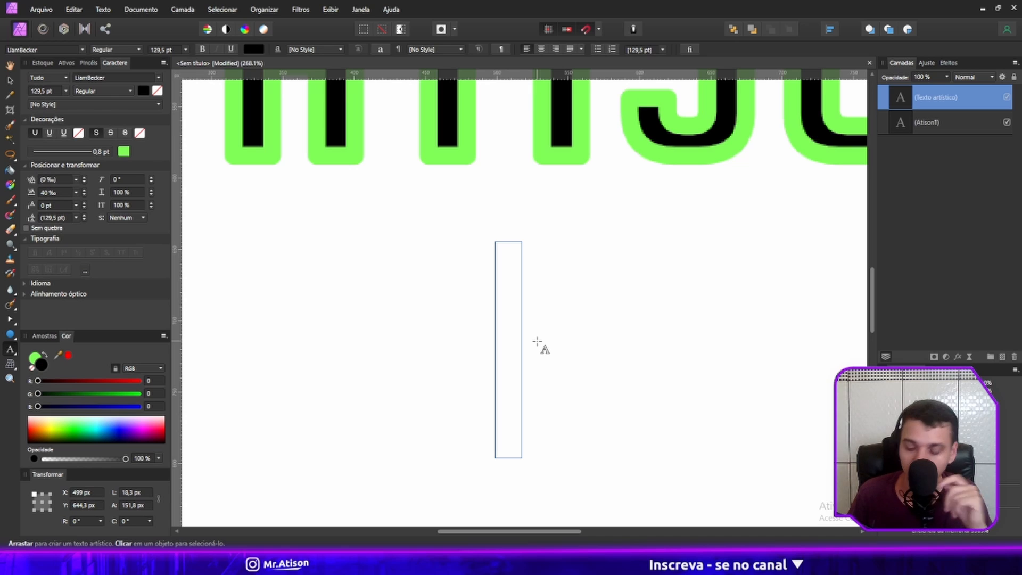
text(fi)
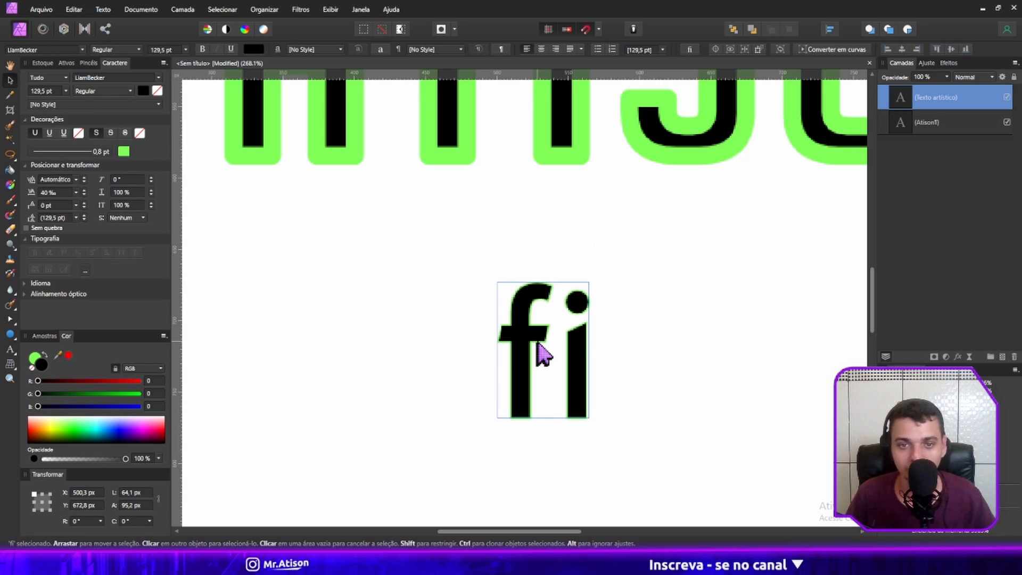
key(Escape)
Try the fonts Ebrima and Ezra SIL SR on the "fi" text.
click(82, 50)
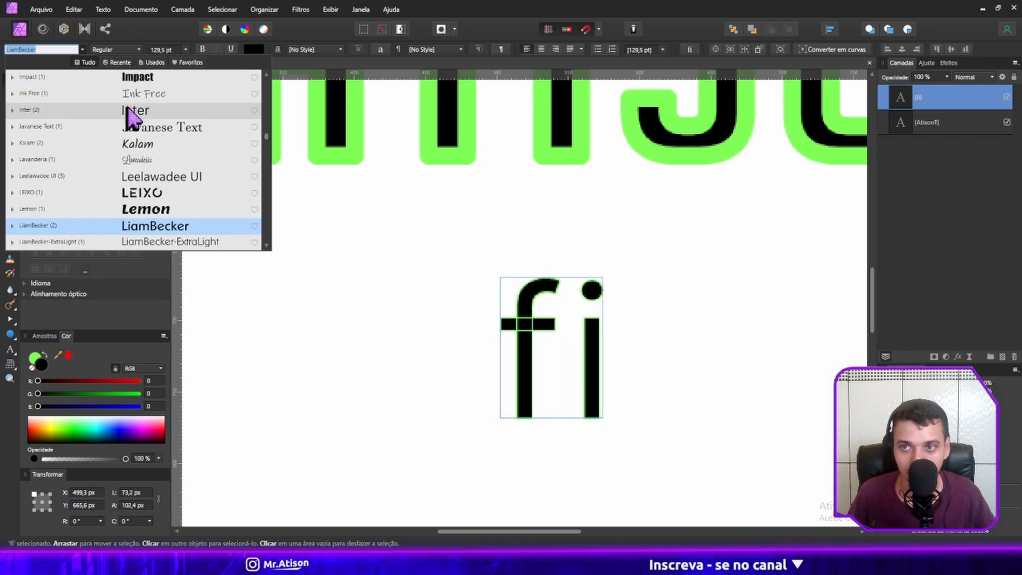
scroll(133, 117, up, 10)
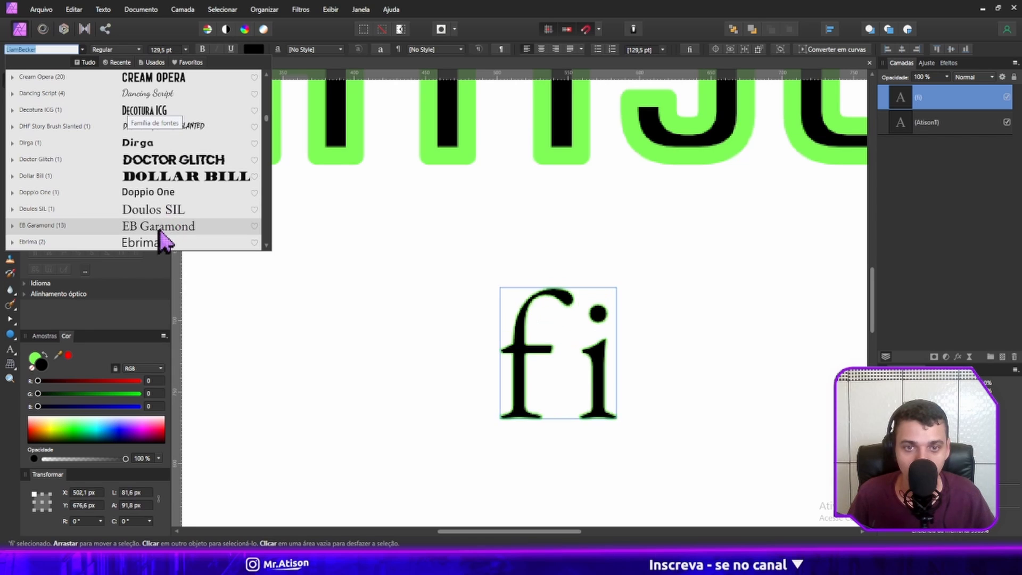
click(160, 240)
scroll(159, 245, down, 1)
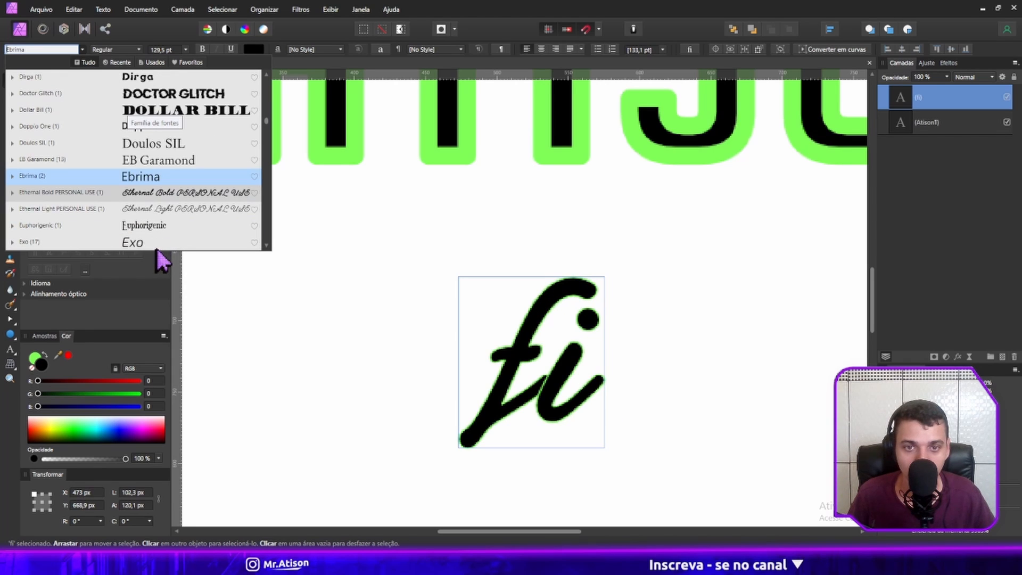
scroll(177, 240, down, 2)
click(175, 228)
scroll(173, 213, down, 2)
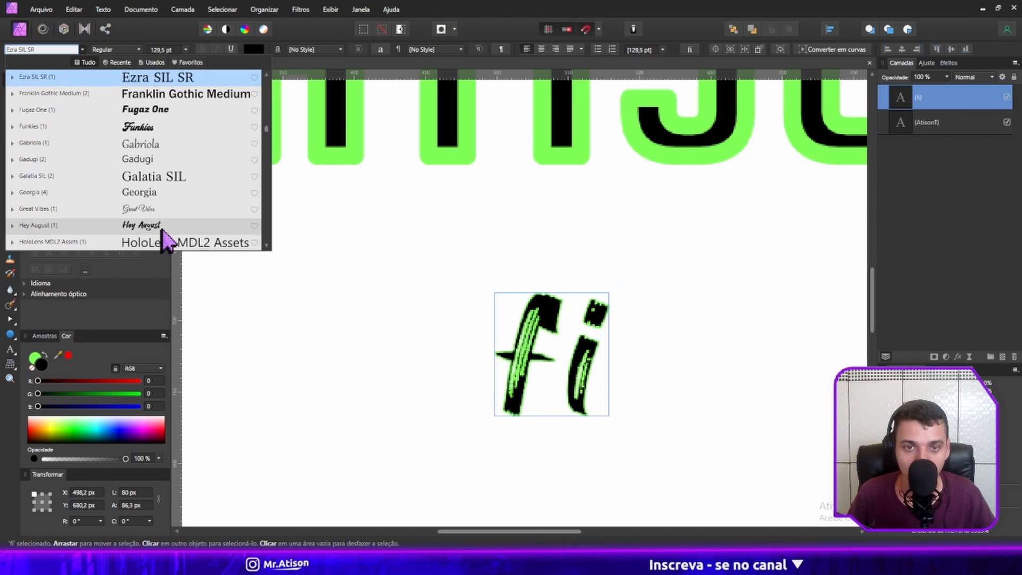
Try the fonts Gadugi, Leelawadee UI and Monad on the "fi" text.
scroll(165, 224, down, 3)
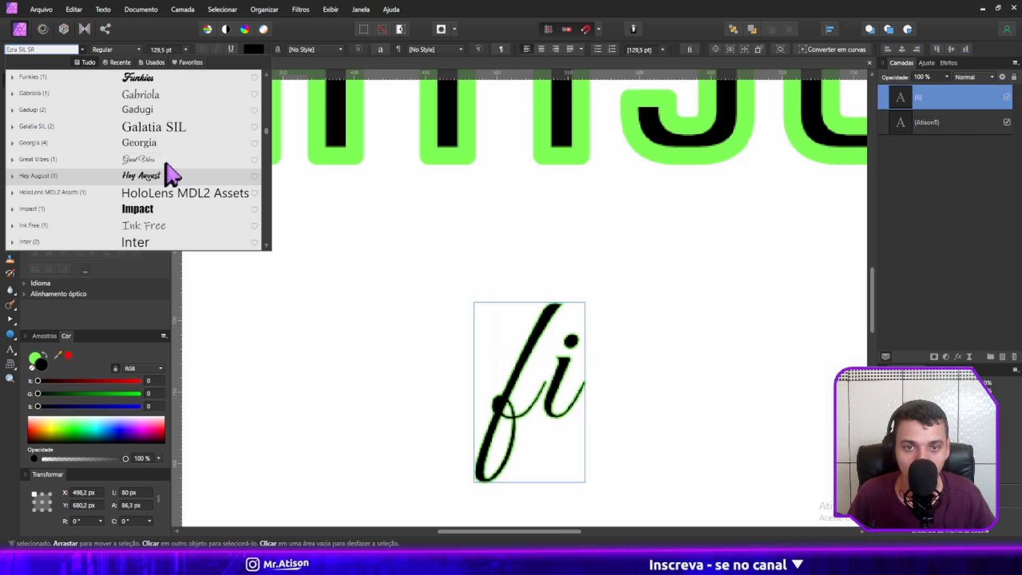
click(166, 110)
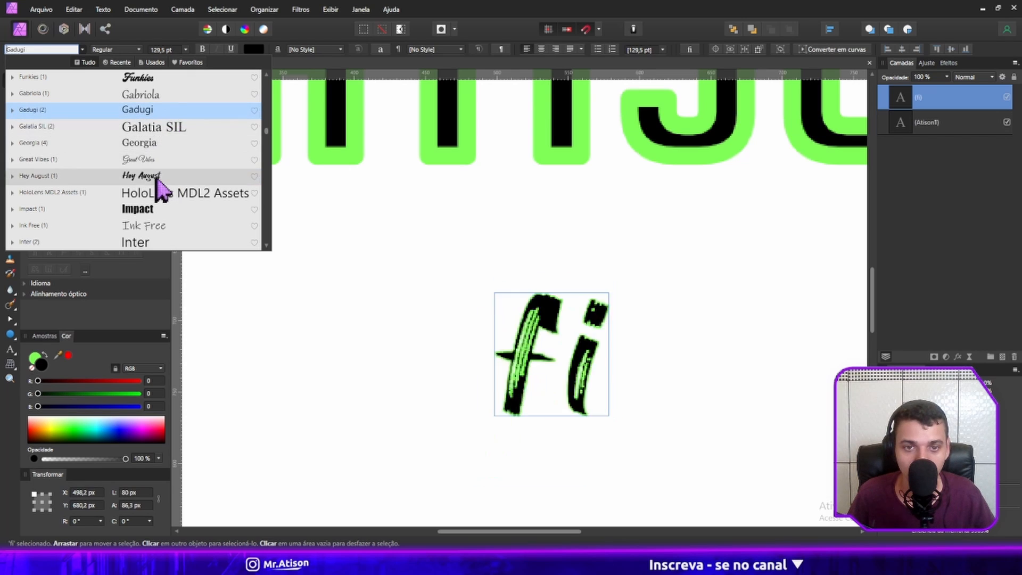
scroll(160, 191, down, 6)
click(155, 210)
scroll(154, 213, down, 7)
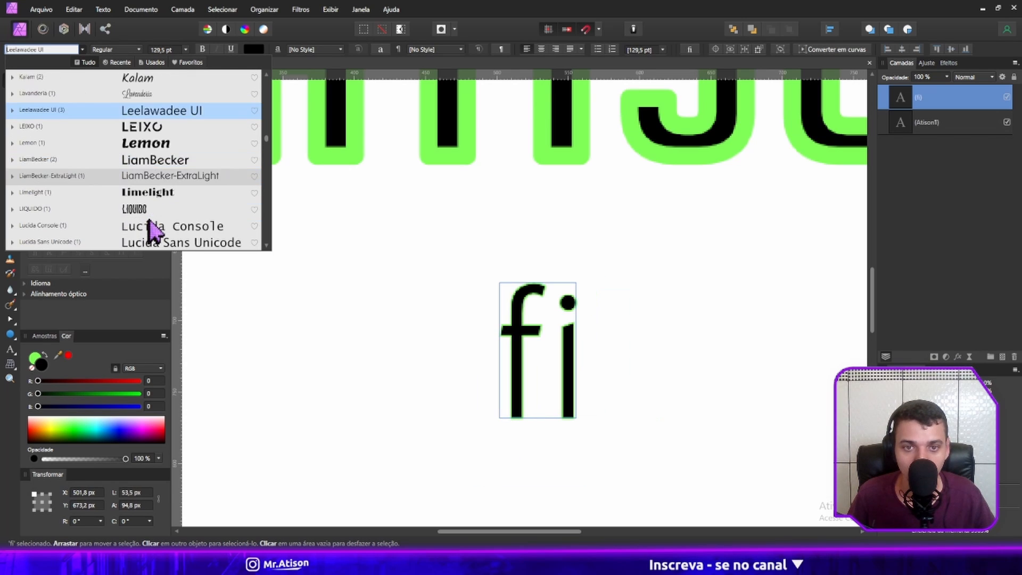
scroll(156, 220, down, 3)
click(151, 196)
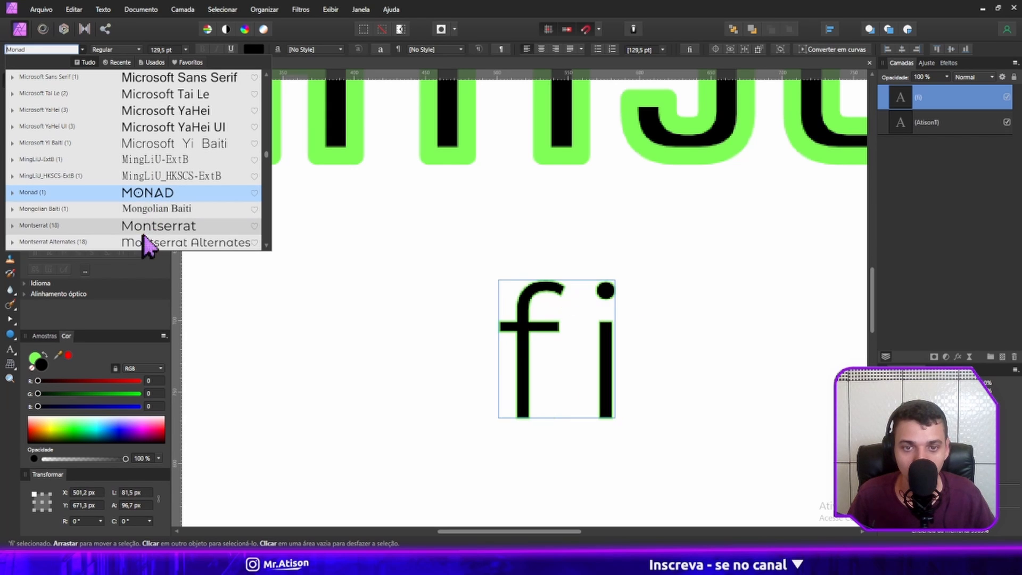
click(280, 273)
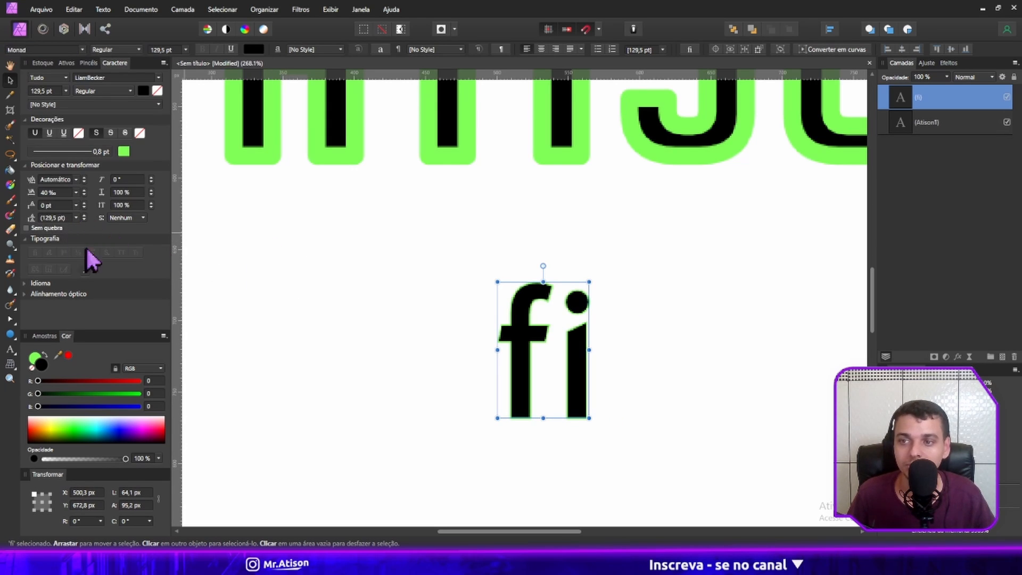
Reselect the "fi" text and preview other font families on it without choosing one.
double_click(580, 361)
click(411, 306)
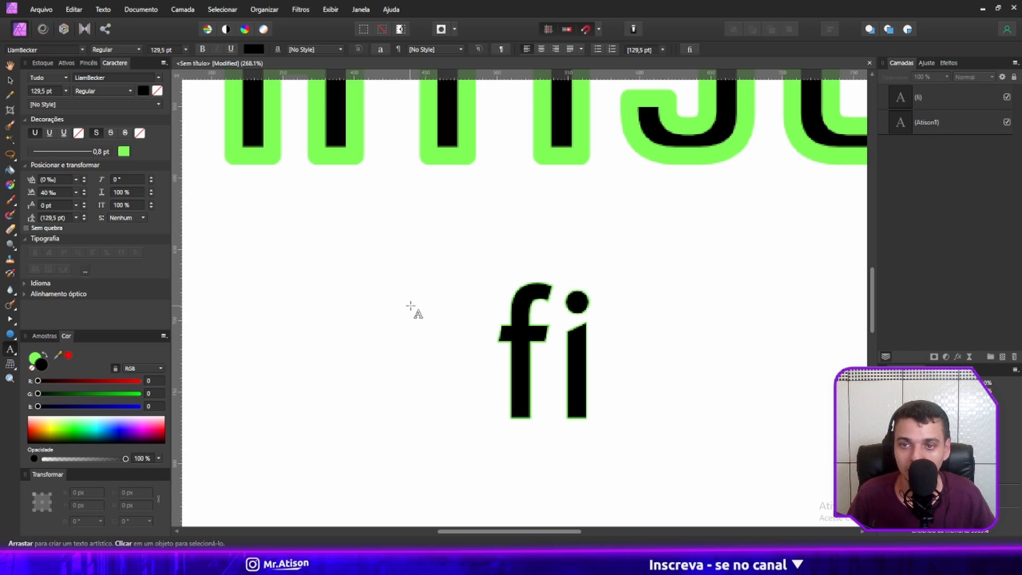
key(v)
click(516, 321)
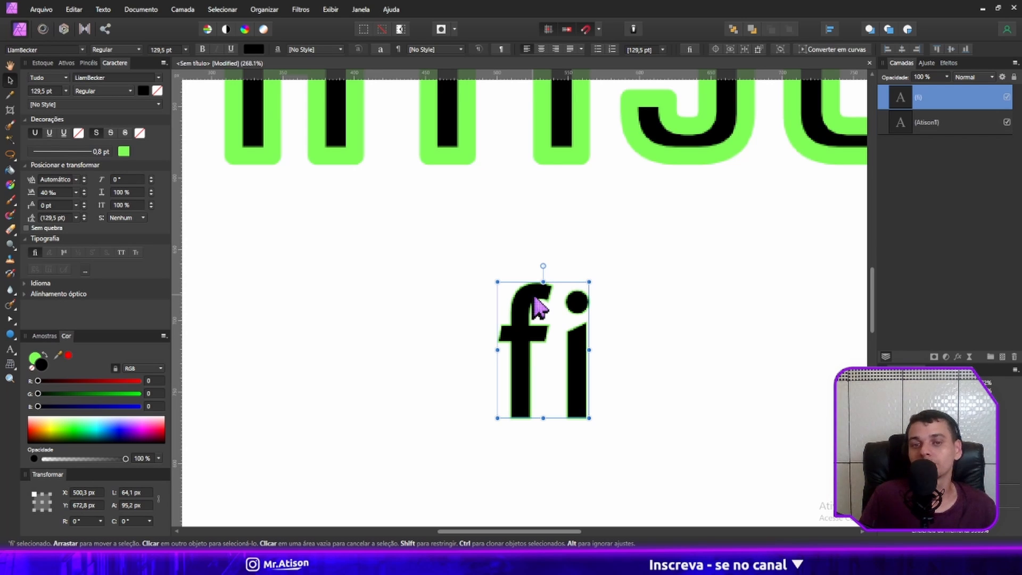
click(83, 50)
scroll(144, 146, down, 1)
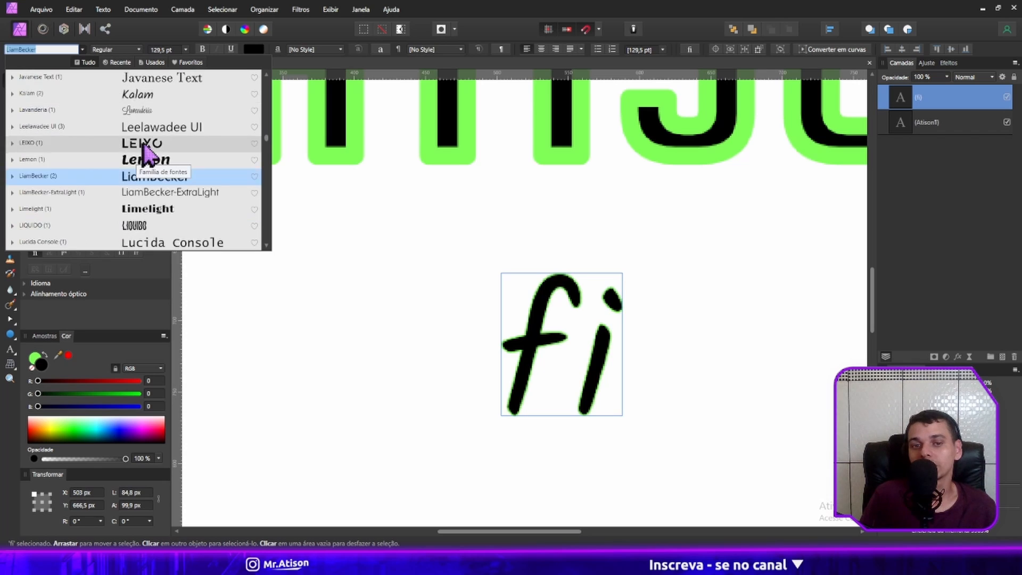
scroll(144, 151, down, 5)
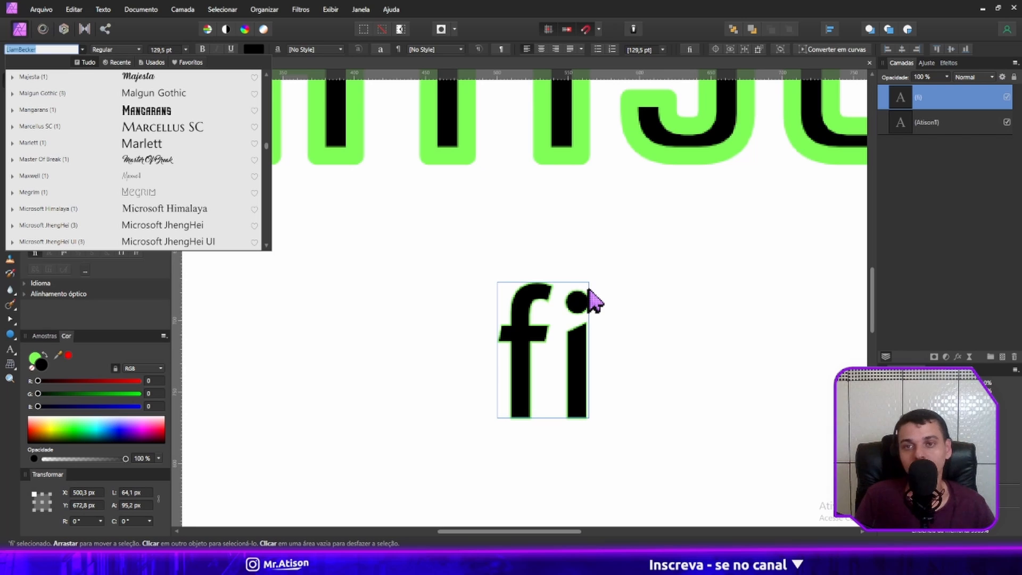
click(372, 351)
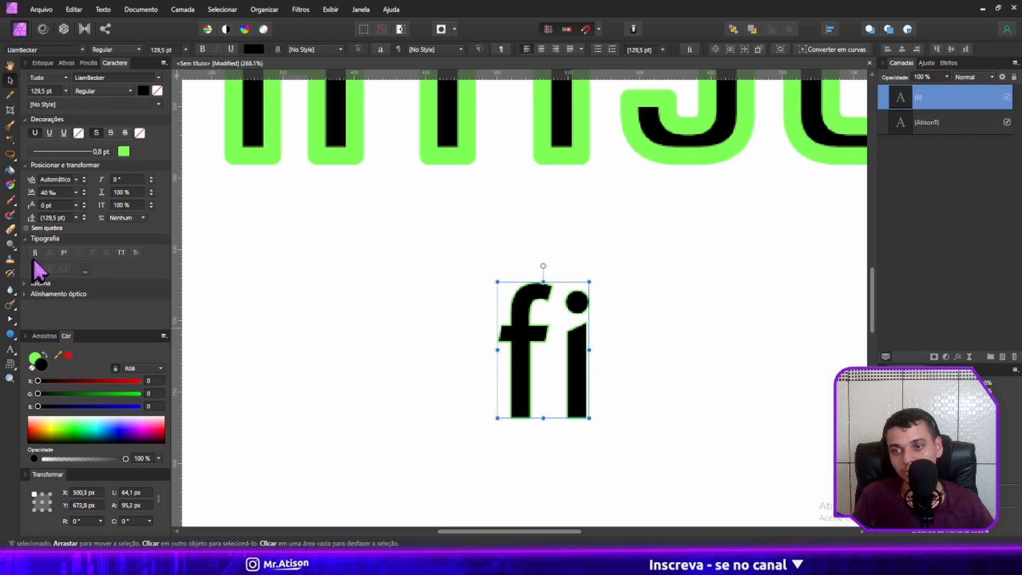
Toggle all caps on and off for the "fi" text.
click(122, 254)
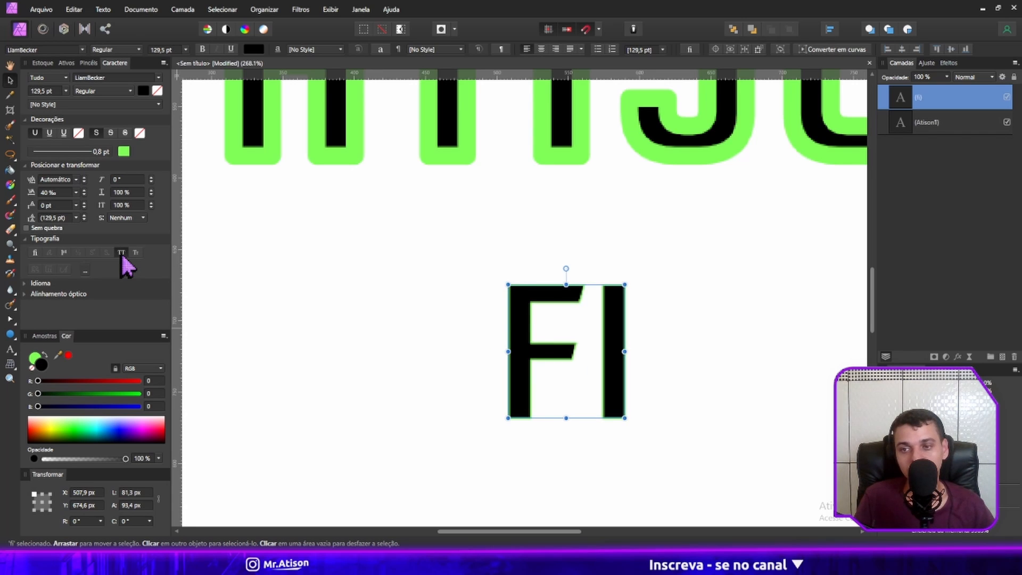
click(121, 253)
click(121, 254)
click(122, 253)
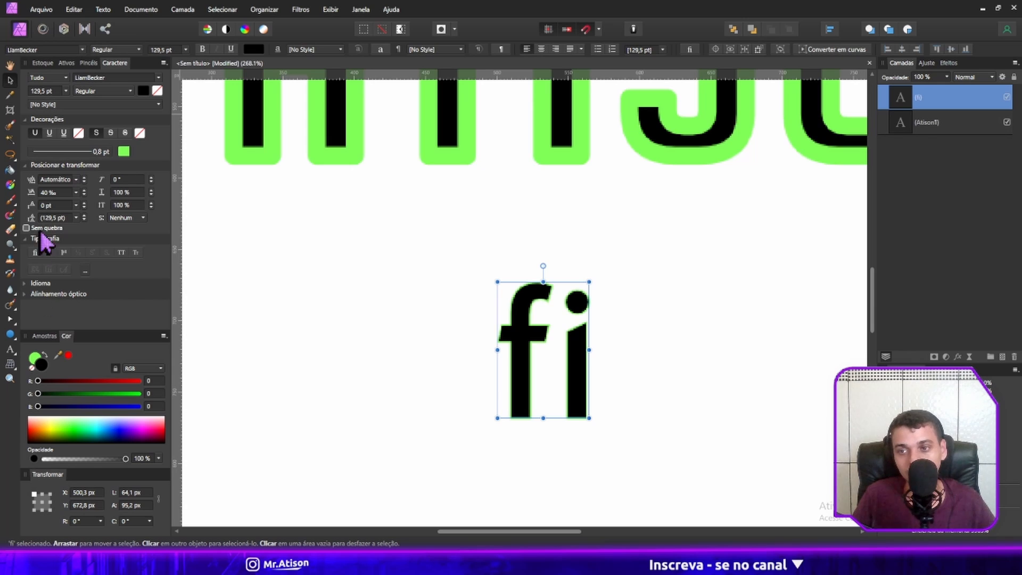
Try different leading values on the "fi" text, leaving it at 130,5 pt, and reselect the text.
drag(32, 219, 63, 194)
key(ctrl+z)
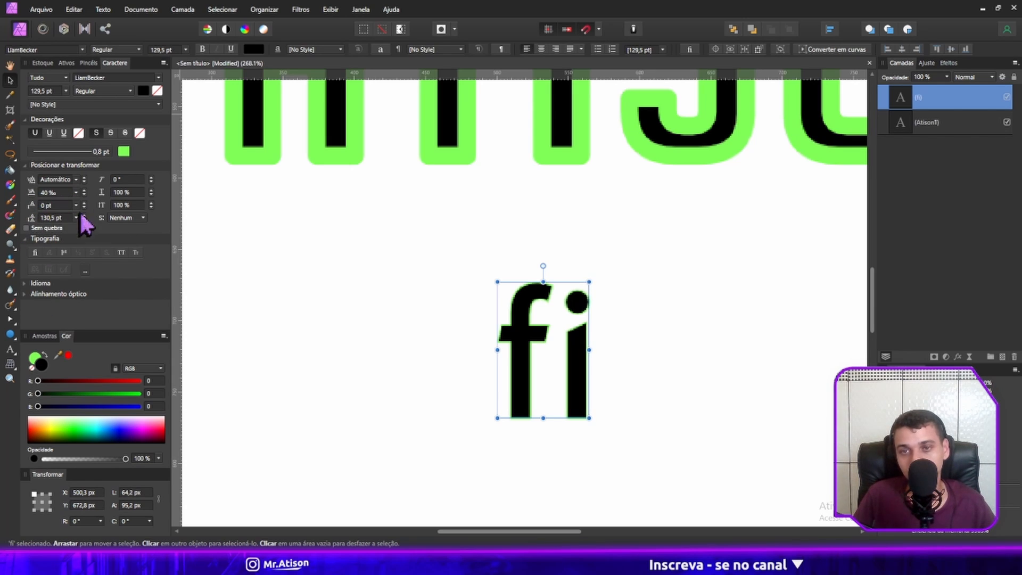
click(397, 291)
click(524, 315)
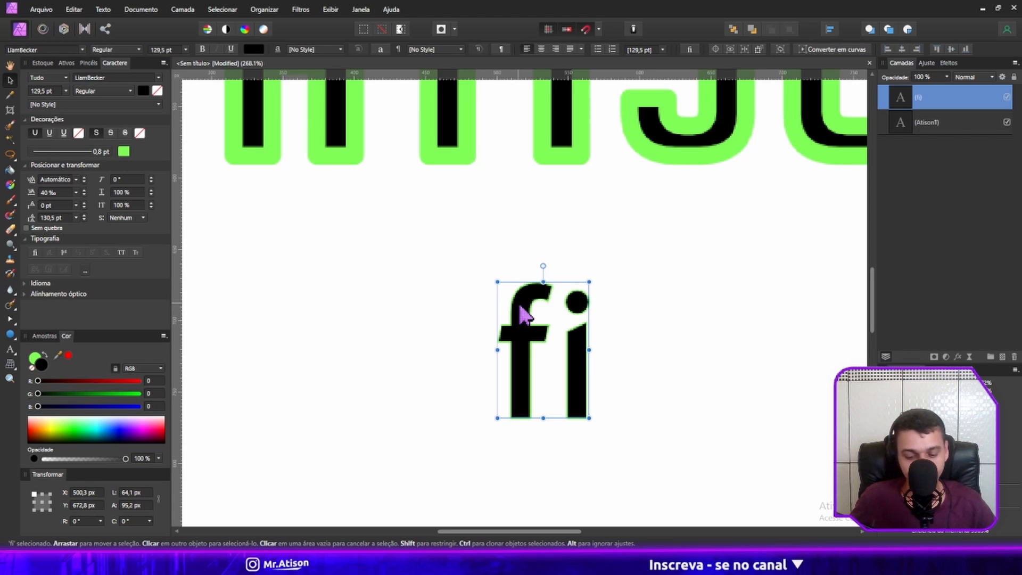
Replace "fi" with the two lines "asdasdasd" and "asdass", and move the text to about X 175, Y 675 px.
key(ctrl+0)
double_click(530, 354)
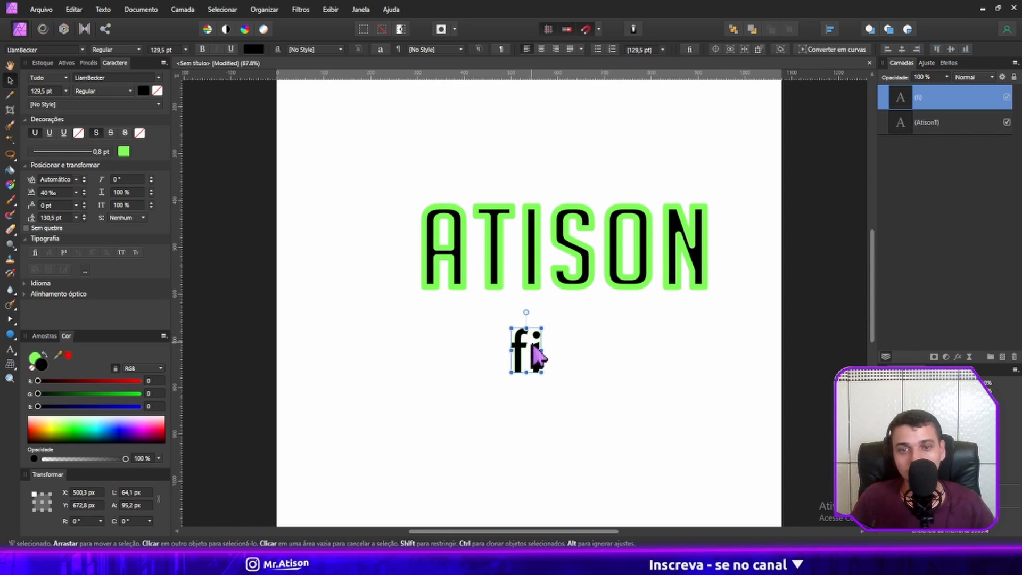
key(ctrl+a)
text(asdasdas)
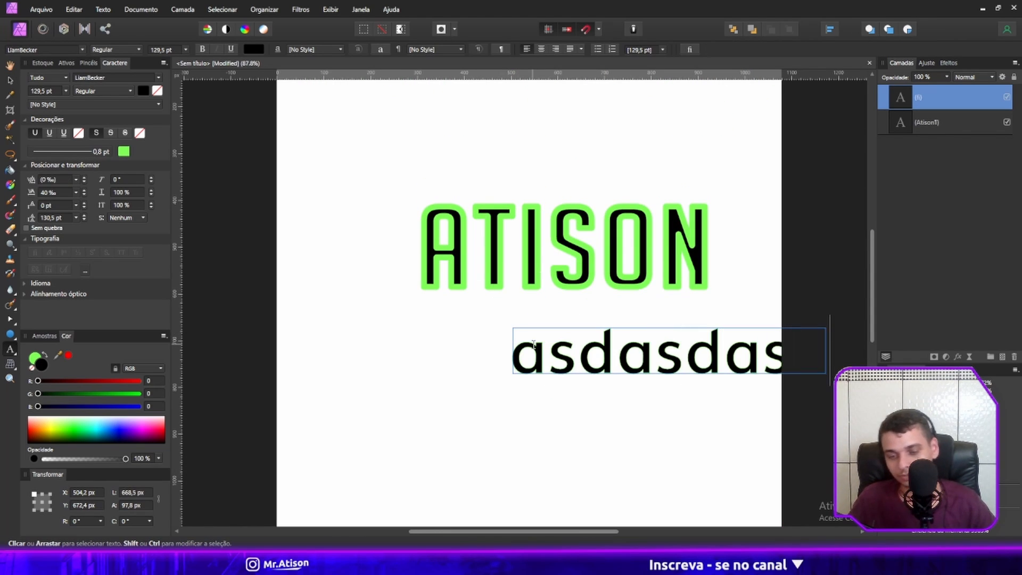
key(Return)
text(asdass)
key(Escape)
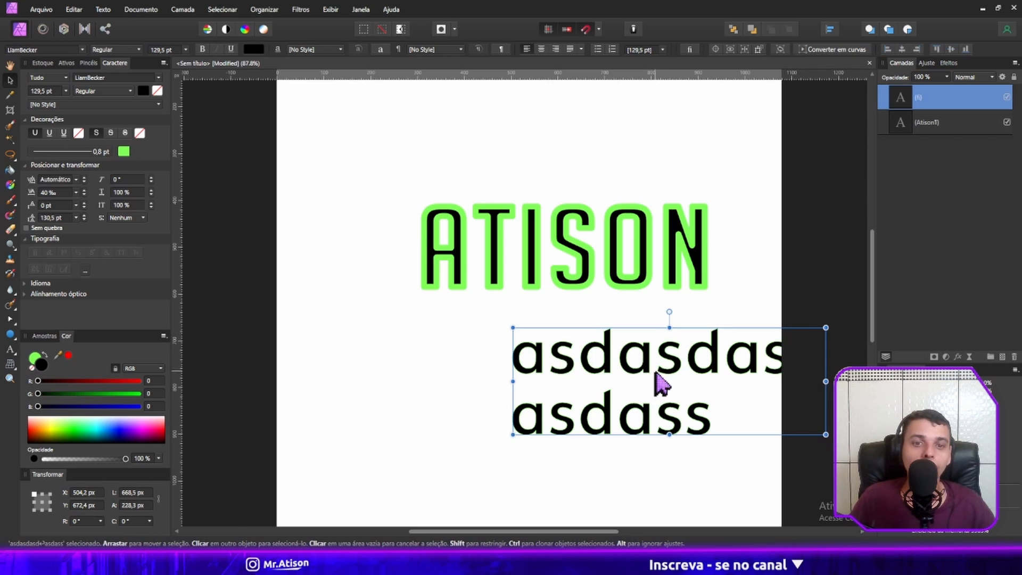
drag(663, 383, 510, 385)
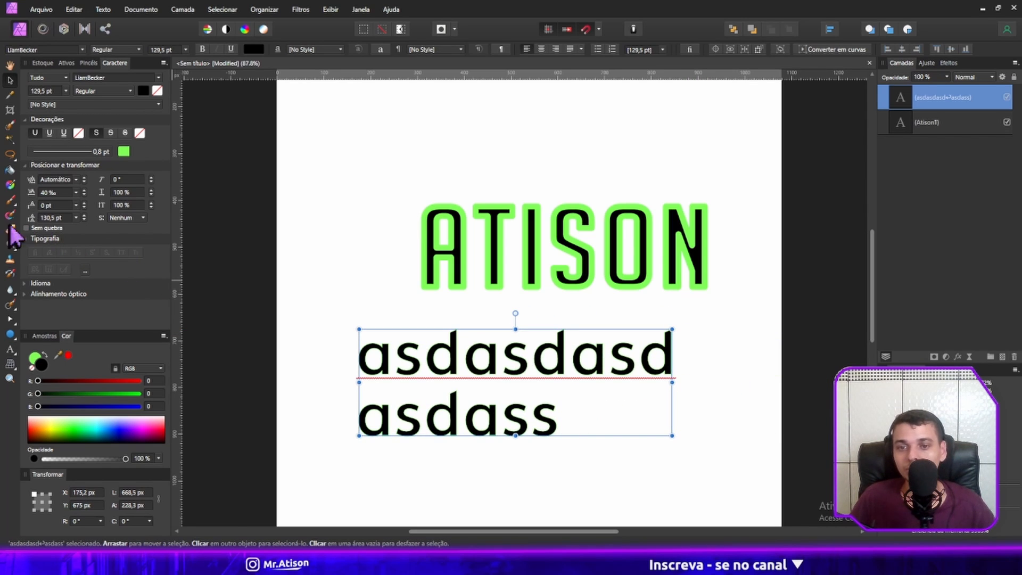
Reduce the leading of the two-line text to 106,5 pt, and select the large outlined word above it.
click(369, 255)
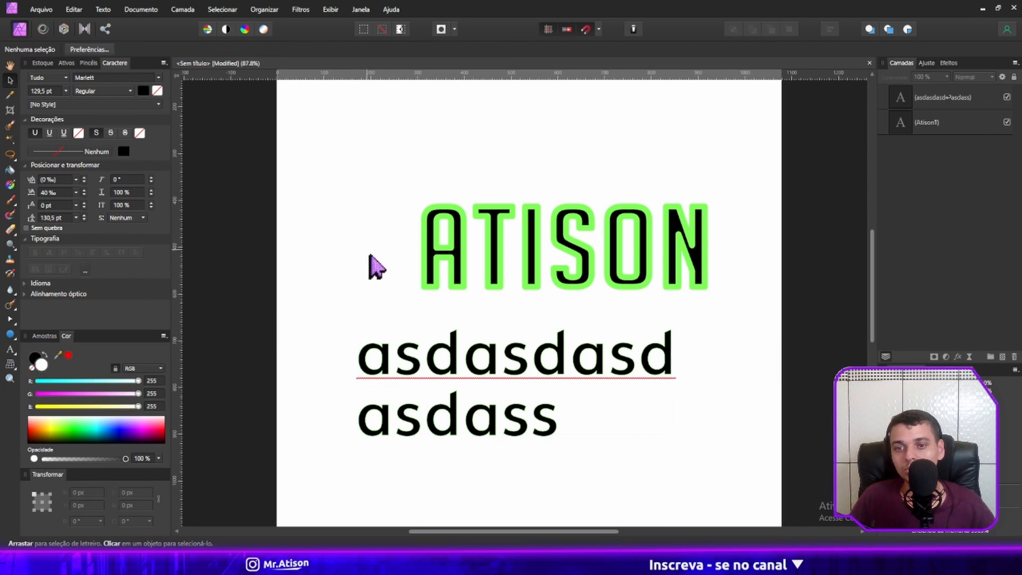
click(392, 355)
drag(32, 219, 321, 309)
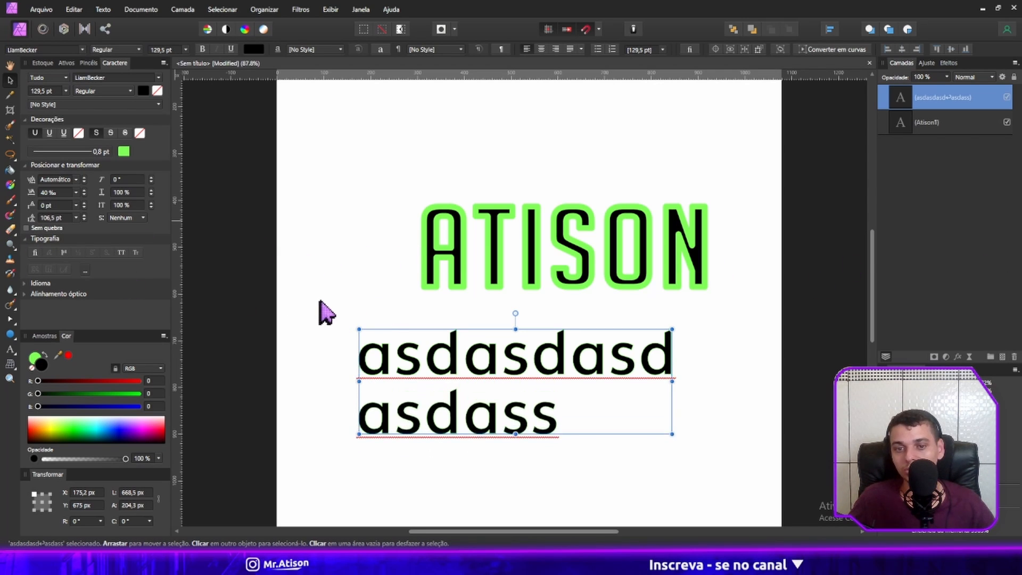
click(517, 263)
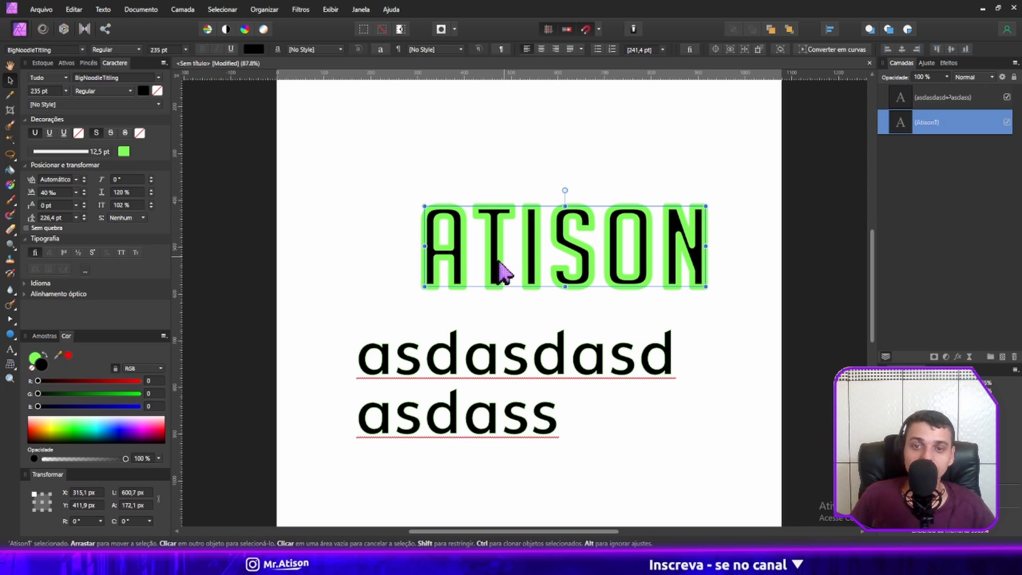
Move the outlined word to about X 175, Y 485 px, and browse its font, style and size options.
drag(511, 264, 446, 299)
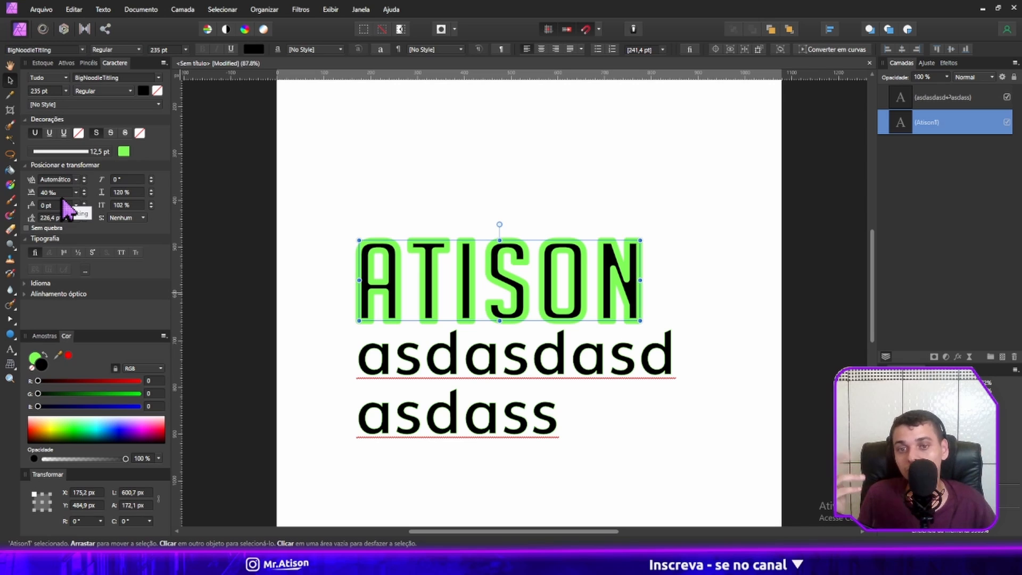
click(84, 48)
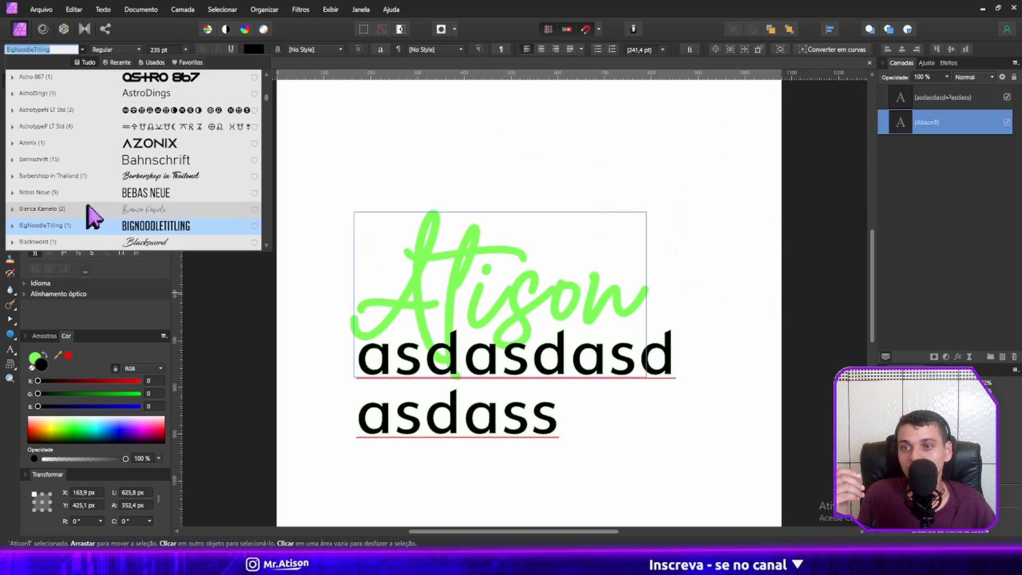
scroll(91, 217, down, 3)
click(122, 49)
click(127, 60)
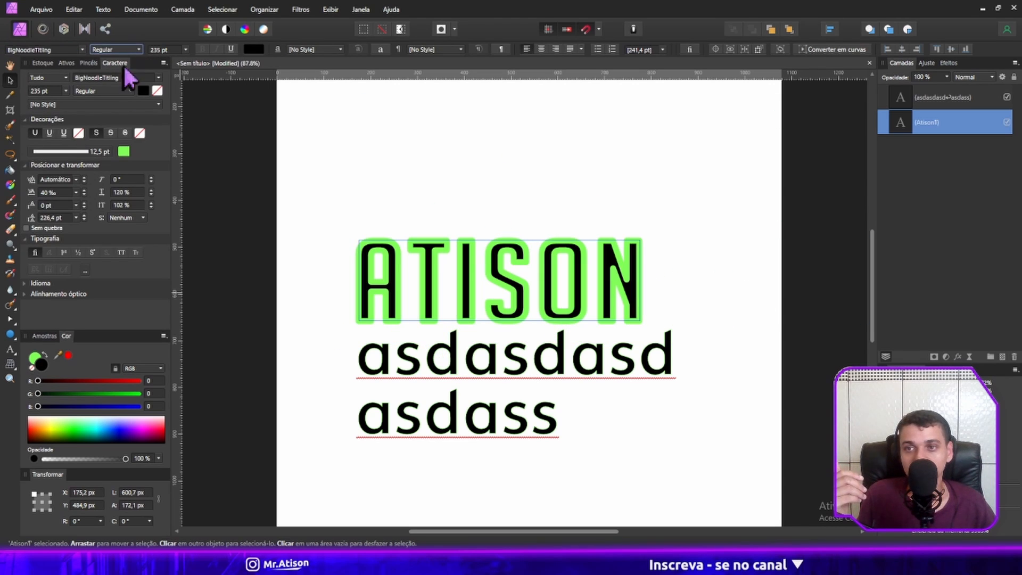
click(183, 49)
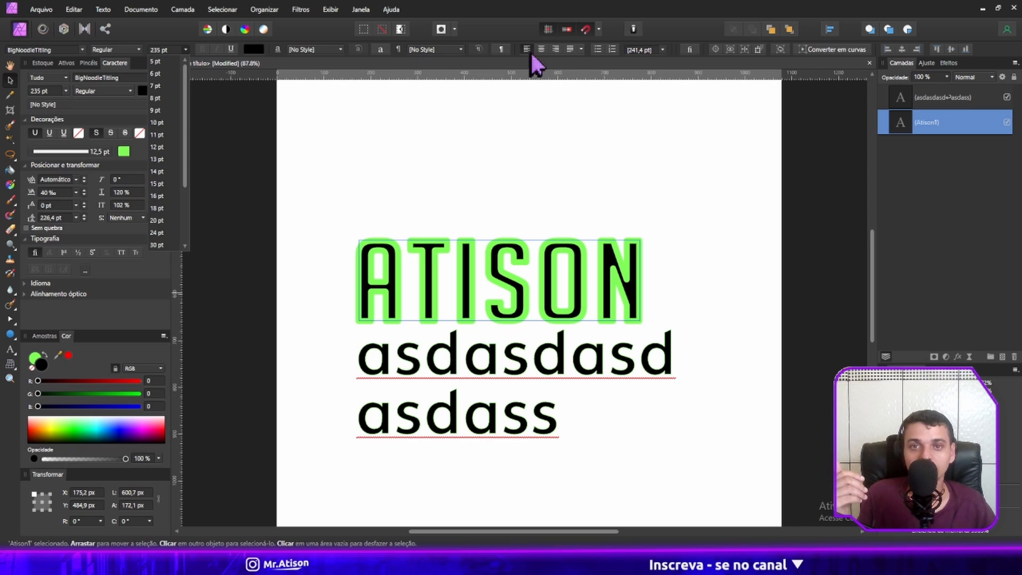
Try centre and right paragraph alignment on the outlined word, and return it to left alignment.
click(545, 48)
click(556, 49)
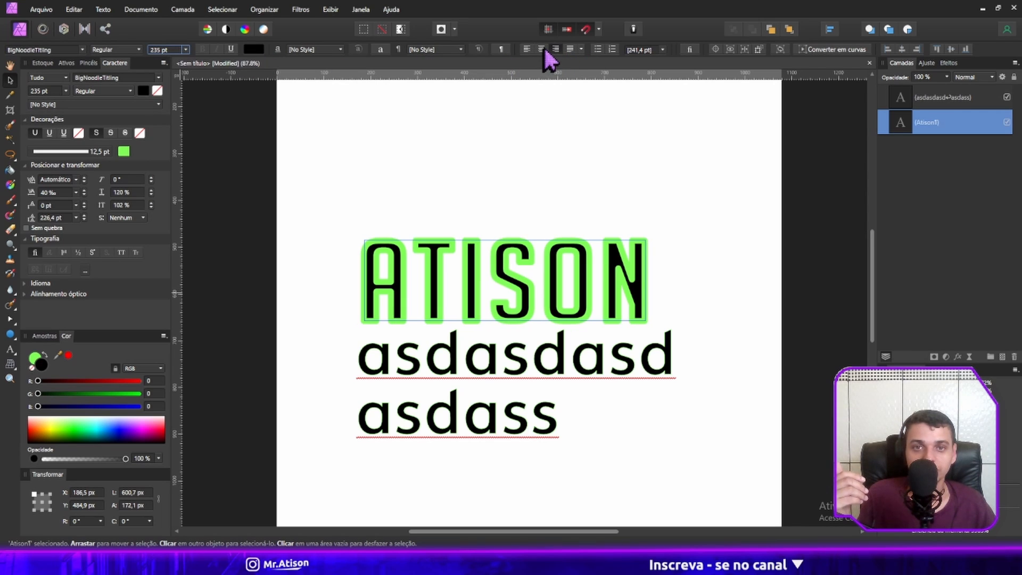
click(544, 48)
click(529, 46)
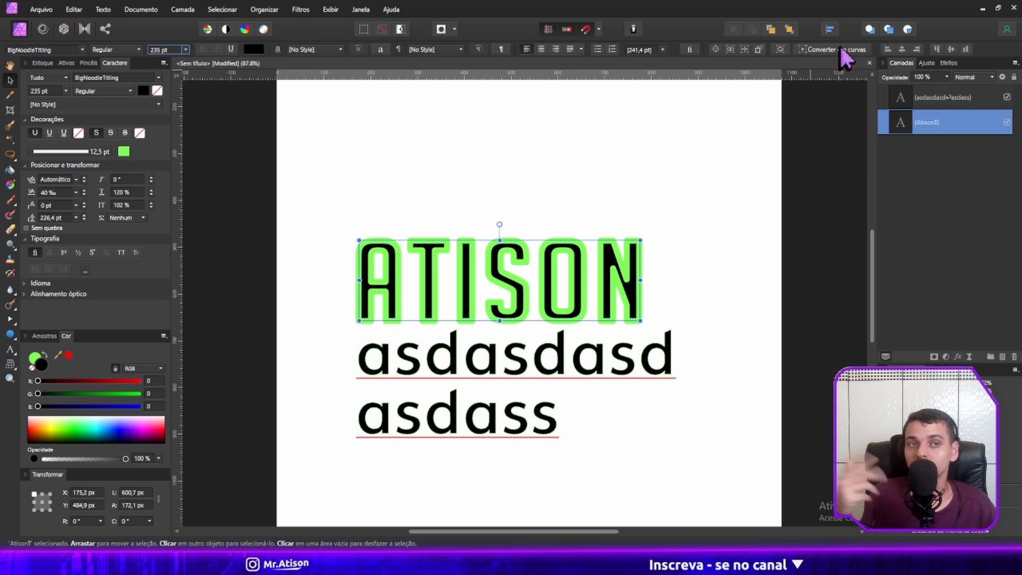
Convert the outlined word to curves, and stretch its letter S to about 253 px wide and 380 px high.
click(842, 48)
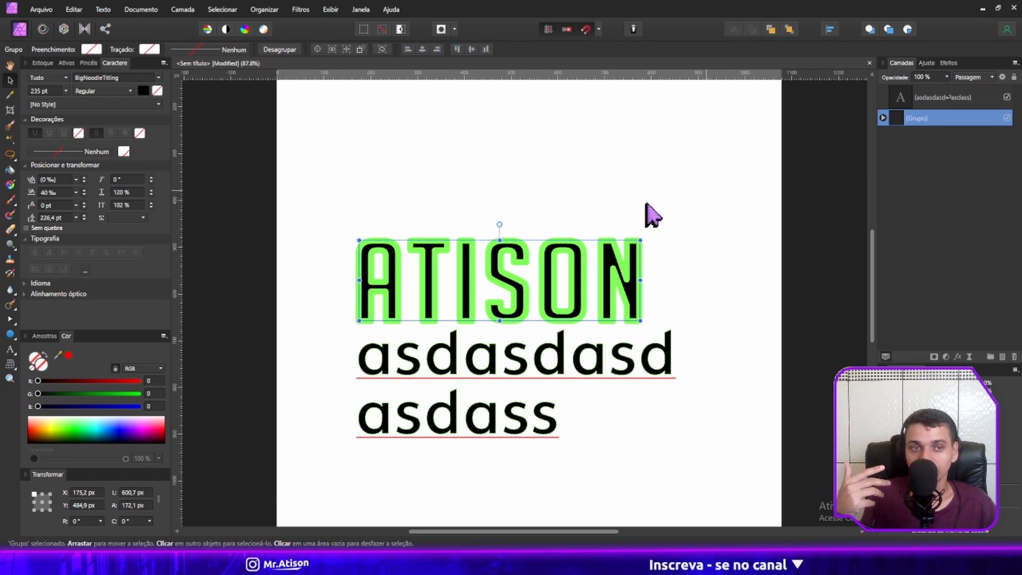
double_click(525, 274)
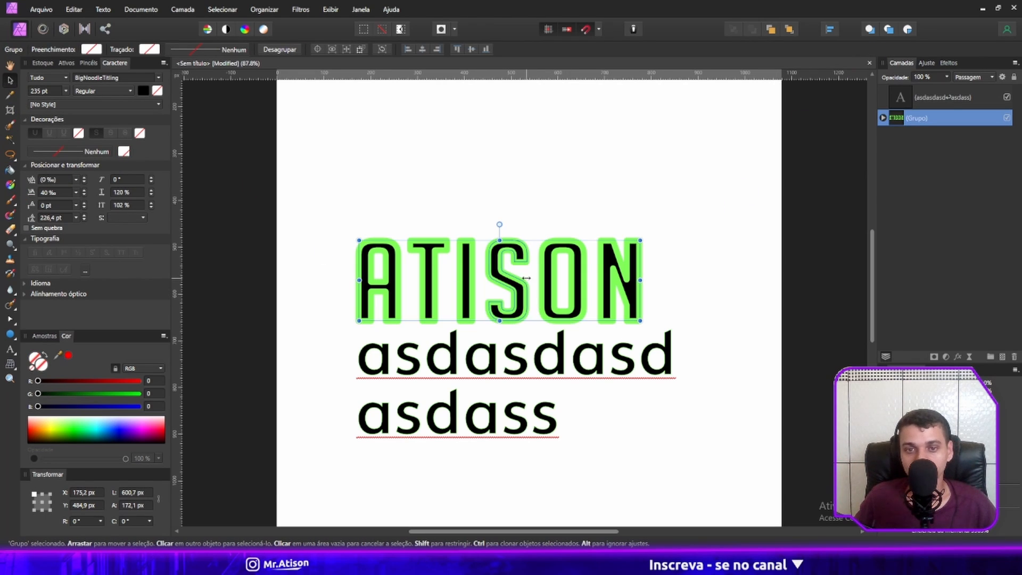
drag(528, 239, 527, 143)
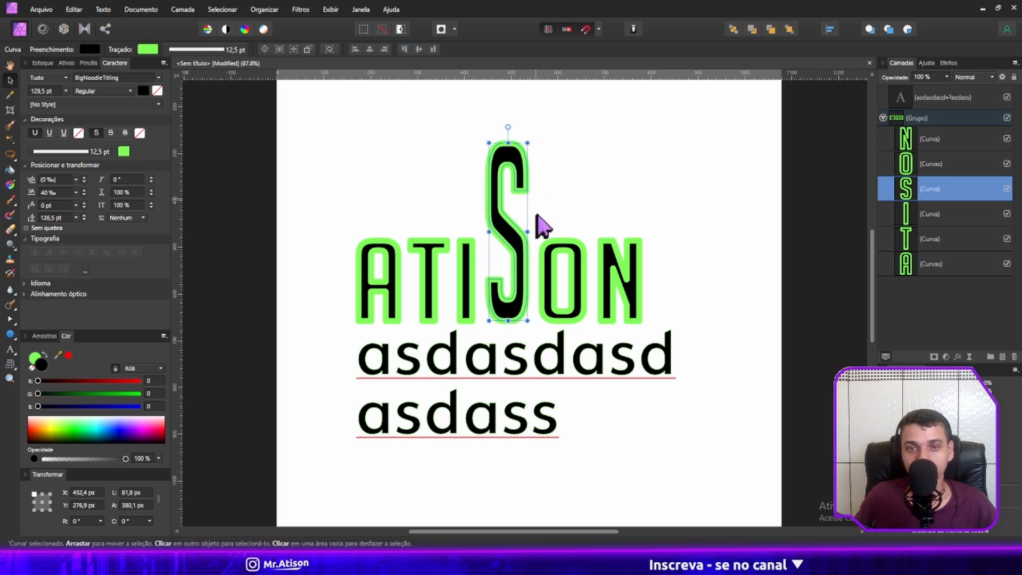
drag(531, 232, 608, 232)
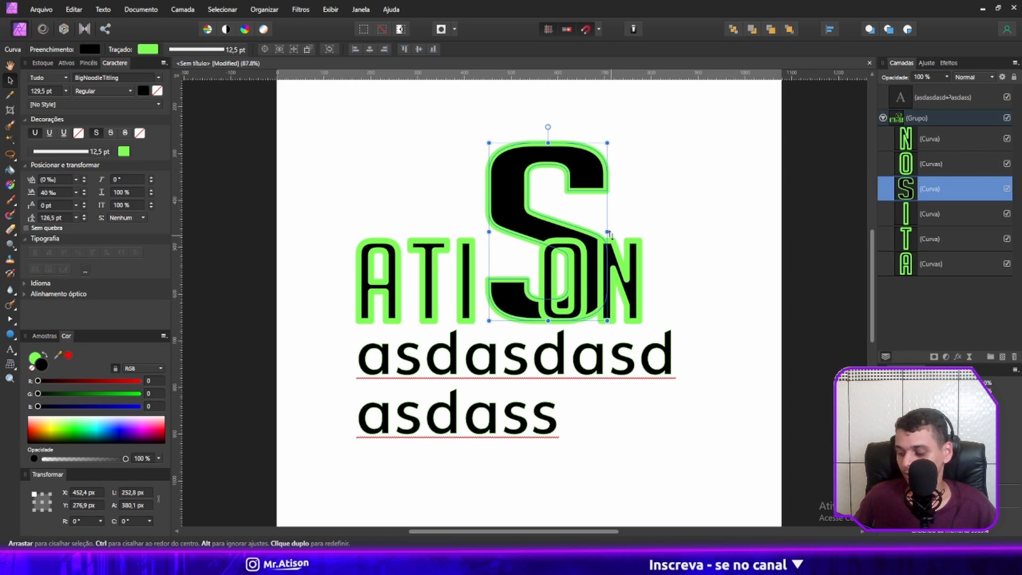
Undo the stretching of the letter S and the word's conversion to curves.
key(ctrl+z)
key(ctrl+z)
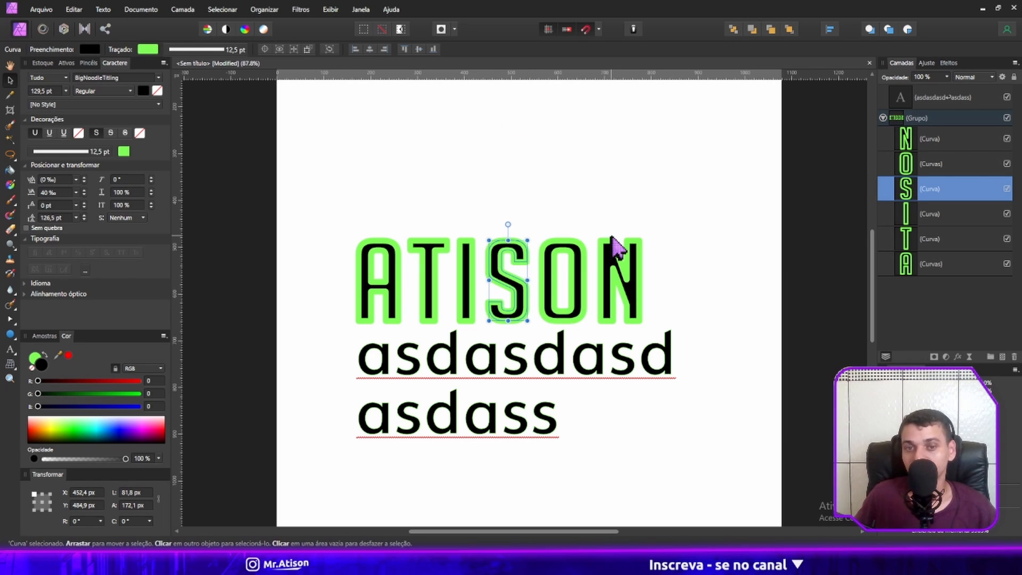
click(612, 238)
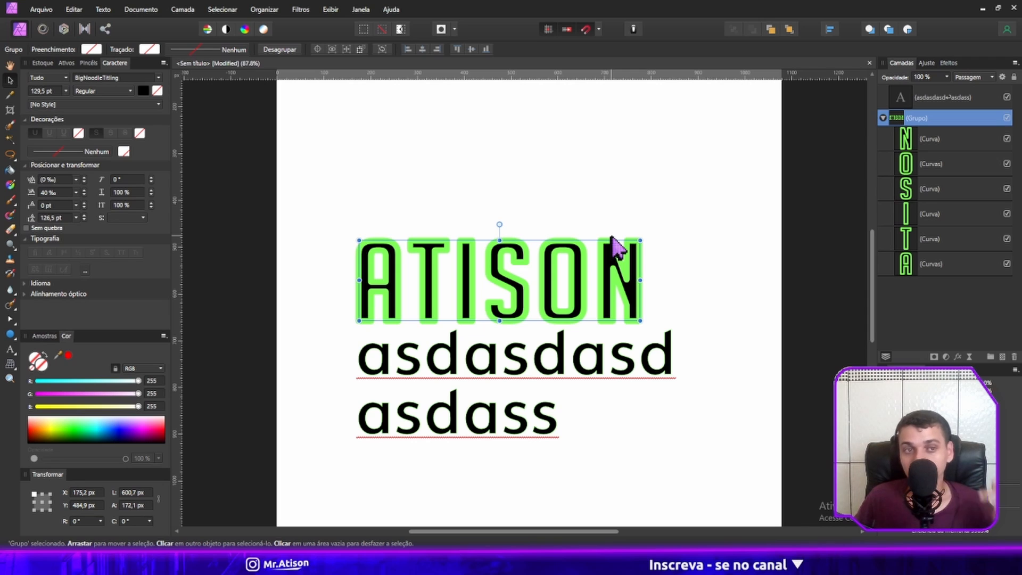
key(ctrl+z)
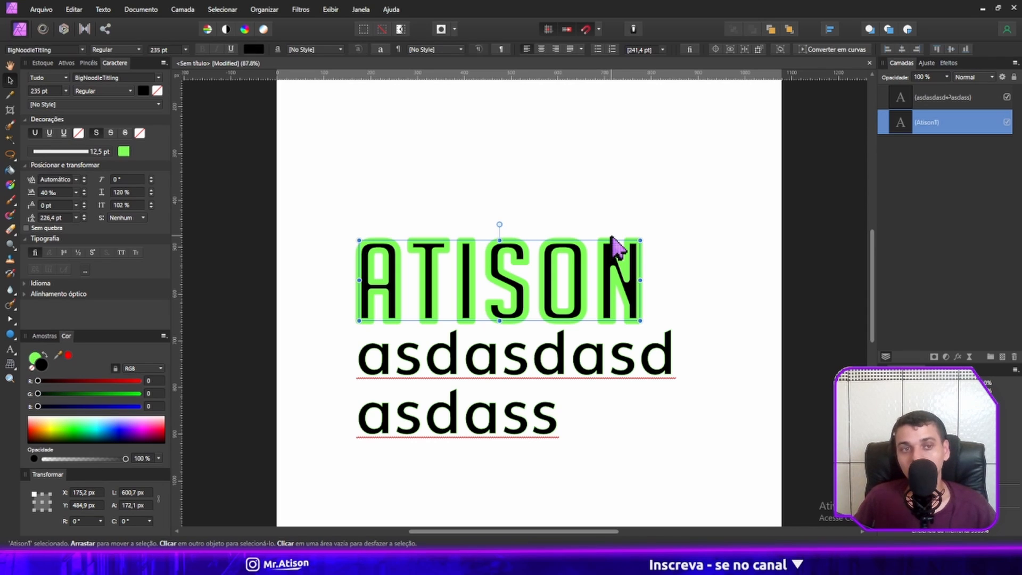